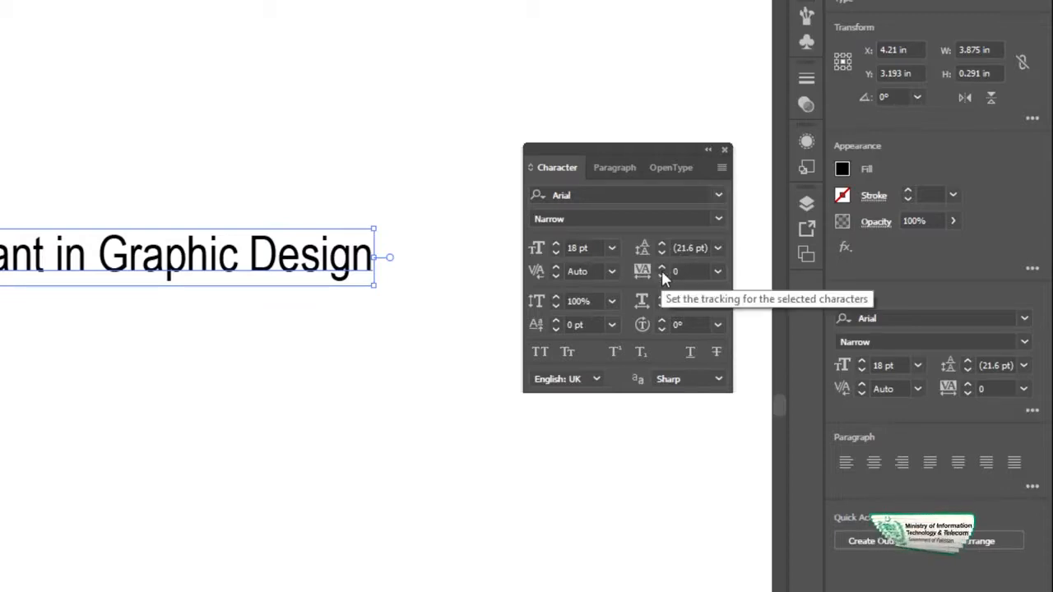
# Increase the tracking of the line "Typography is important in Graphic Design" to 130 and shift the line slightly left.
pyautogui.click(661, 267)
pyautogui.click(661, 267)
pyautogui.click(662, 268)
pyautogui.moveTo(662, 269); pyautogui.dragTo(660, 269)
pyautogui.click(99, 165)
pyautogui.moveTo(145, 264)
pyautogui.mouseDown()
pyautogui.moveTo(107, 257)
pyautogui.moveTo(130, 259)
pyautogui.mouseUp()
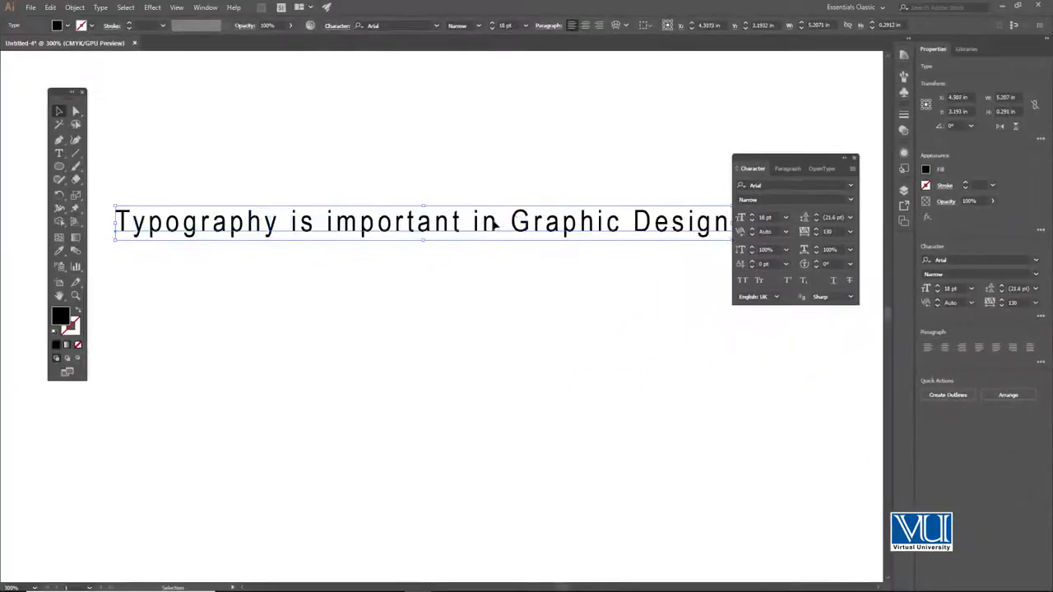
pyautogui.moveTo(493, 224); pyautogui.dragTo(475, 222)
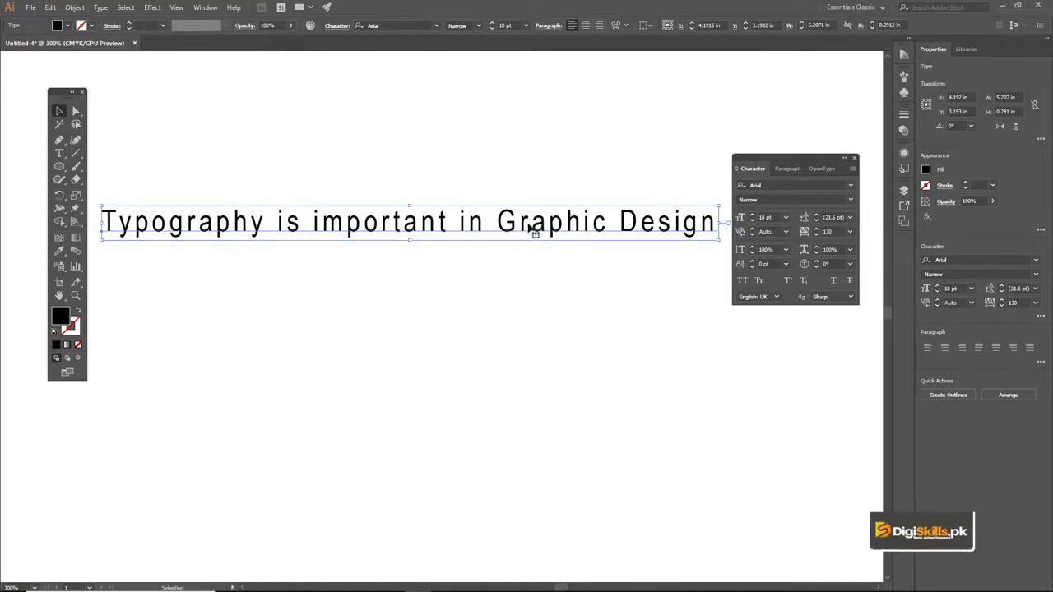
# Reduce the tracking of the selected text line to 62.
pyautogui.click(817, 235)
pyautogui.click(817, 236)
pyautogui.click(817, 235)
pyautogui.click(817, 236)
pyautogui.click(816, 233)
pyautogui.click(816, 233)
pyautogui.click(816, 233)
pyautogui.click(816, 233)
pyautogui.click(816, 234)
# Move the floating Character panel clear of the text line.
pyautogui.press('space')
pyautogui.moveTo(551, 218); pyautogui.dragTo(634, 224)
pyautogui.scroll(1, 547, 230)
pyautogui.press('space')
pyautogui.moveTo(766, 161); pyautogui.dragTo(868, 167)
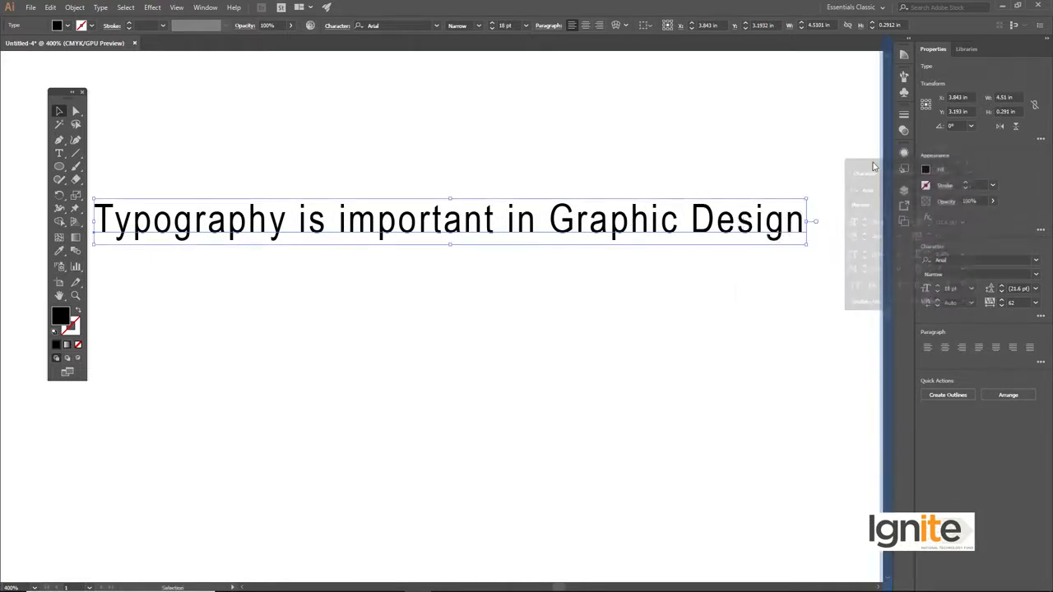
pyautogui.press('space')
pyautogui.moveTo(683, 210); pyautogui.dragTo(690, 218)
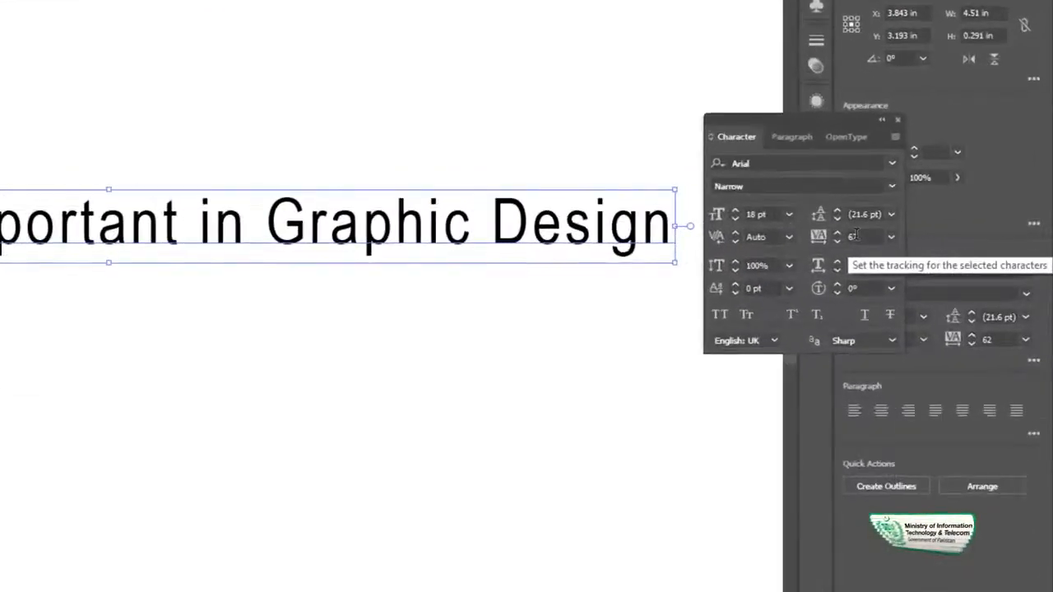
# Set the text line's tracking to the preset value -100 and deselect it.
pyautogui.click(856, 237)
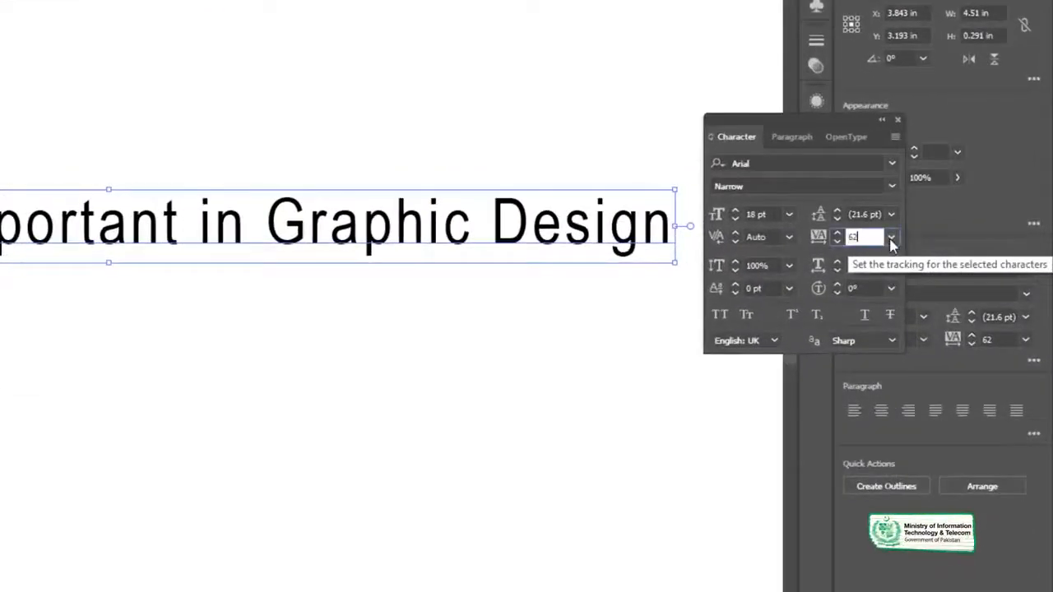
pyautogui.click(891, 237)
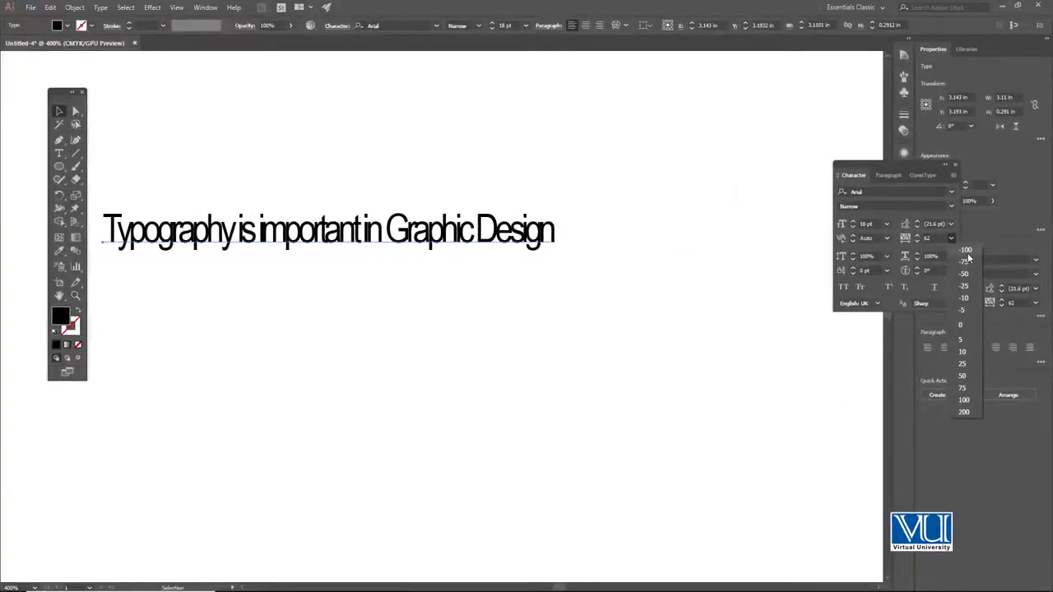
pyautogui.click(965, 250)
pyautogui.click(510, 346)
pyautogui.scroll(1, 310, 219)
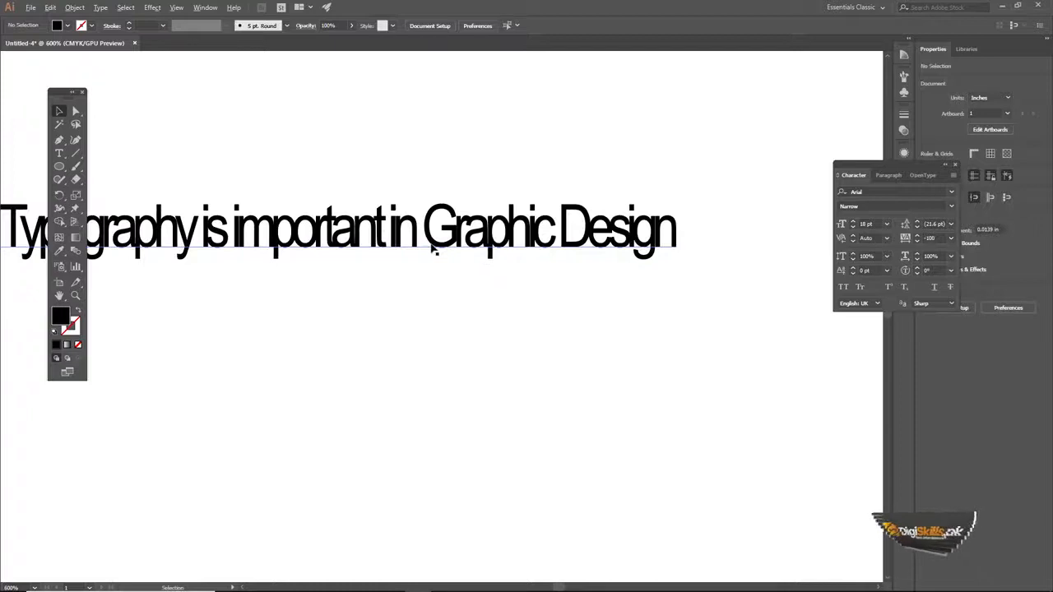
# Select the tightly spaced text line, set its tracking back to 0 and deselect it.
pyautogui.moveTo(379, 240); pyautogui.dragTo(480, 239)
pyautogui.click(460, 239)
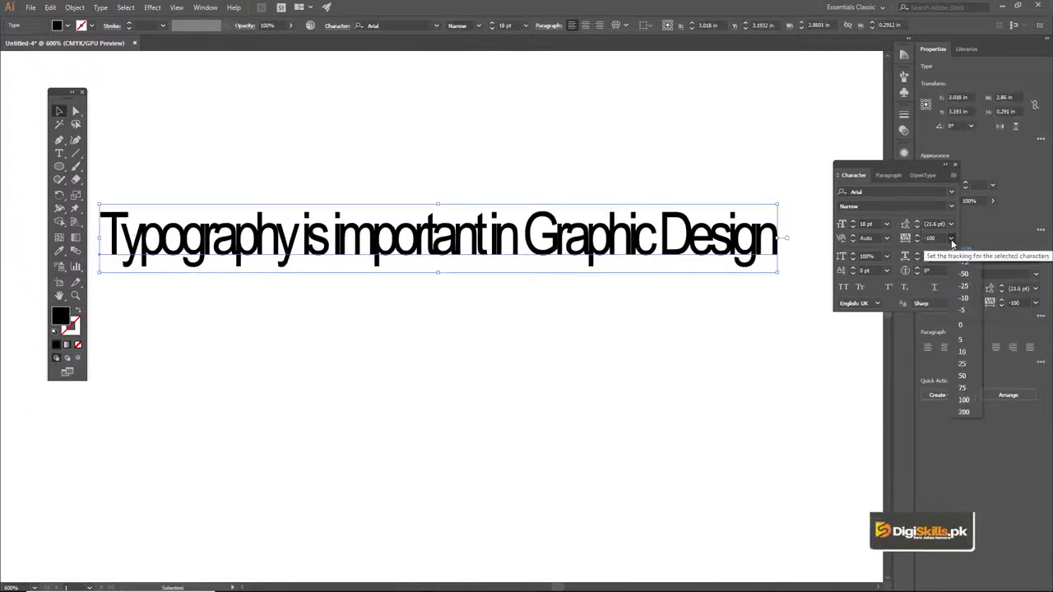
pyautogui.click(952, 239)
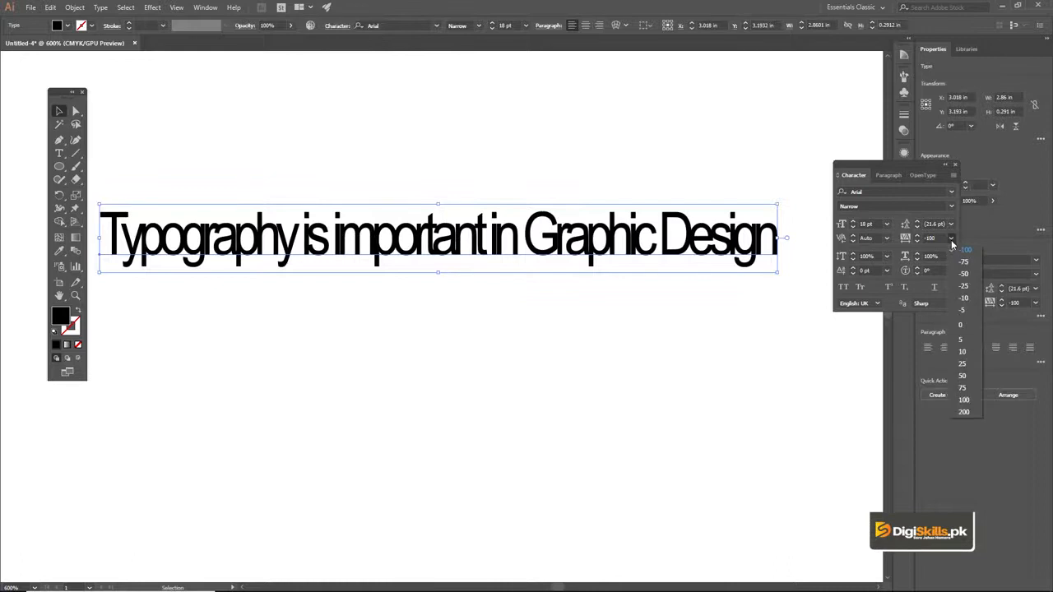
pyautogui.click(971, 324)
pyautogui.click(579, 173)
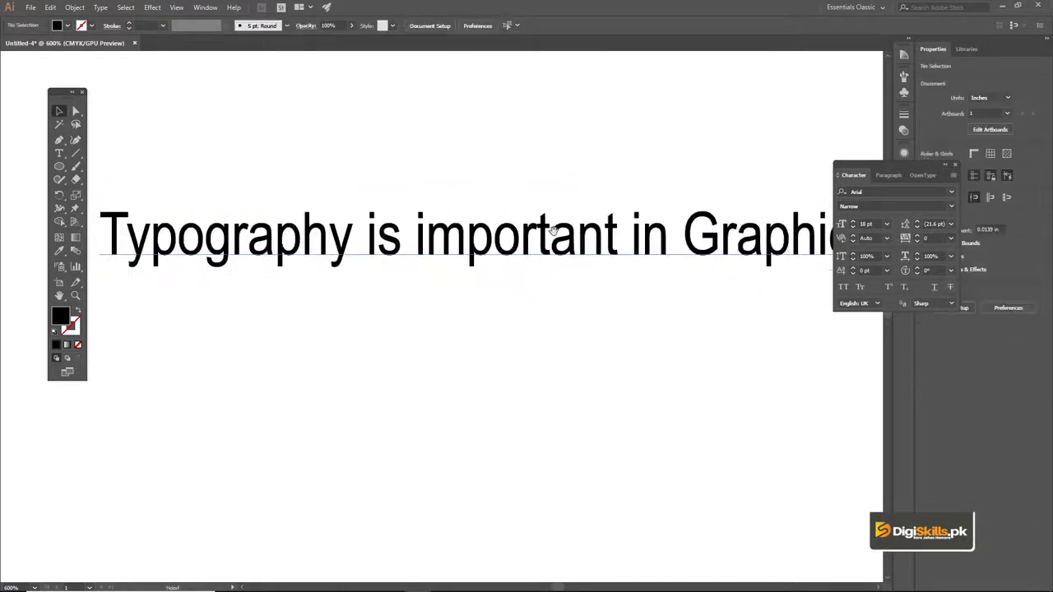
pyautogui.moveTo(554, 230); pyautogui.dragTo(542, 232)
# Delete the text line "Typography is important in Graphic Design" from the artboard.
pyautogui.press('z')
pyautogui.keyDown('alt'); pyautogui.click(539, 252); pyautogui.keyUp('alt')
pyautogui.scroll(-2, 550, 257)
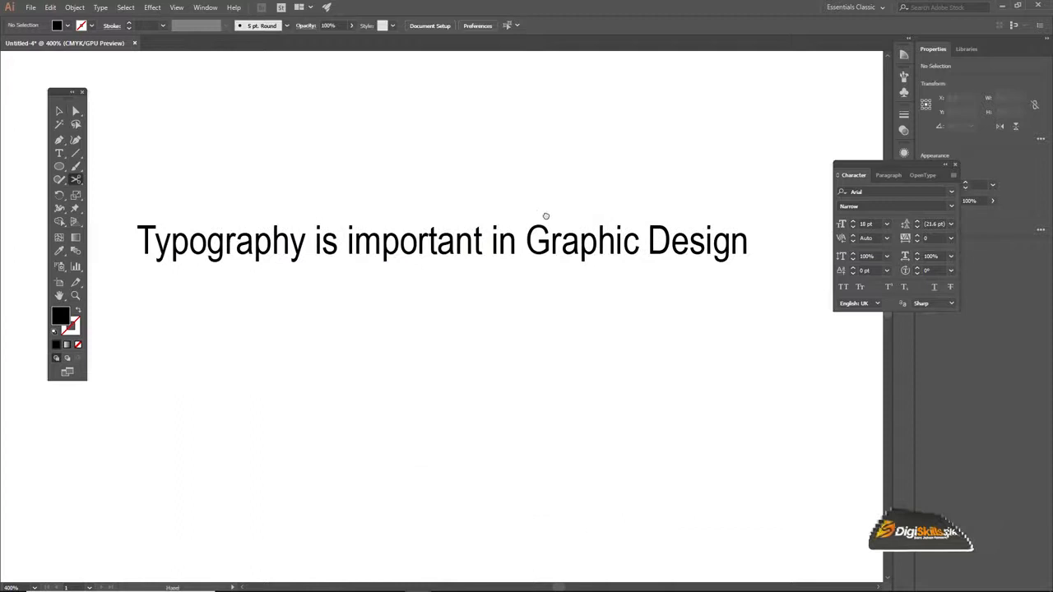
pyautogui.press('v')
pyautogui.moveTo(519, 208); pyautogui.dragTo(527, 197)
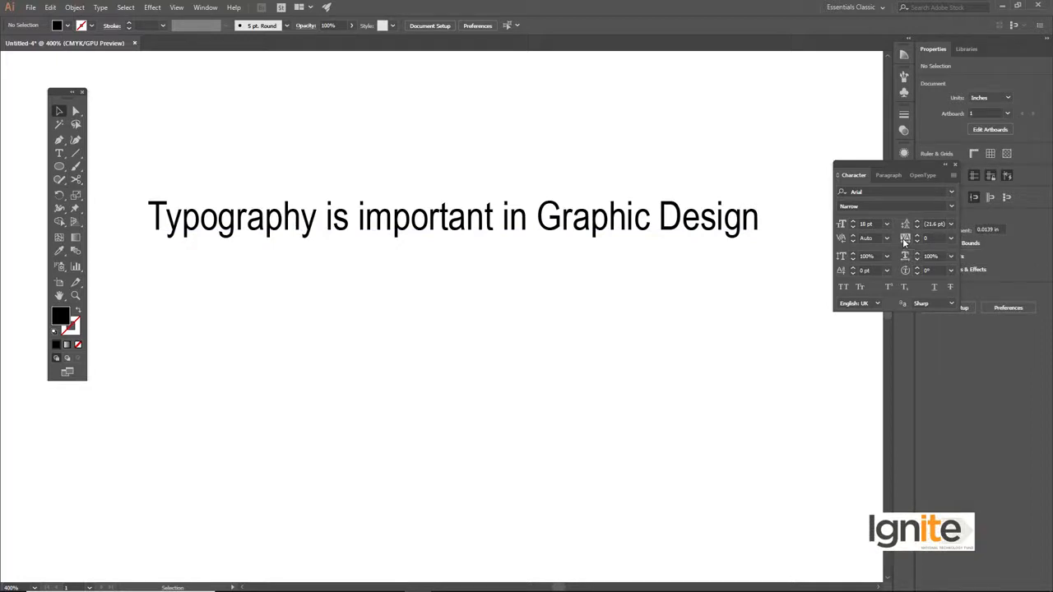
pyautogui.click(489, 217)
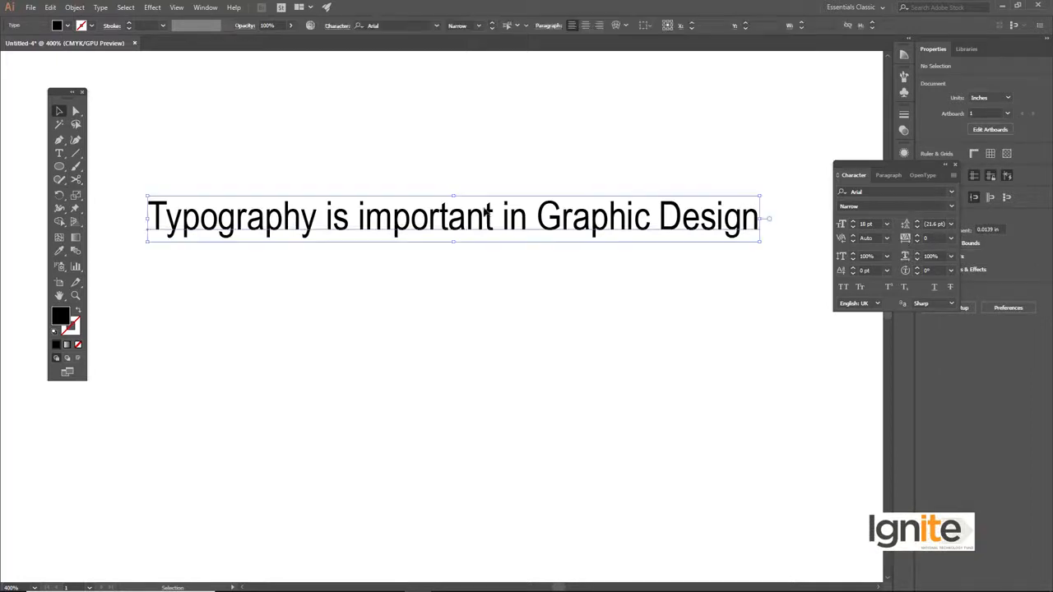
pyautogui.press('Delete')
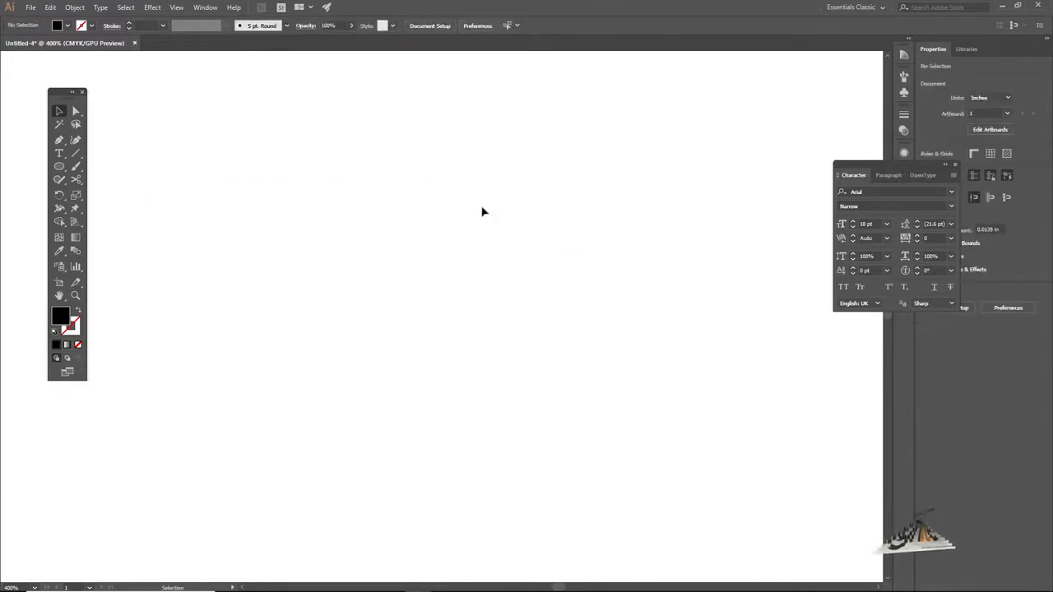
# Draw an area text box about 3.13 by 1.93 in with placeholder text and set its font size to 14 pt.
pyautogui.click(59, 154)
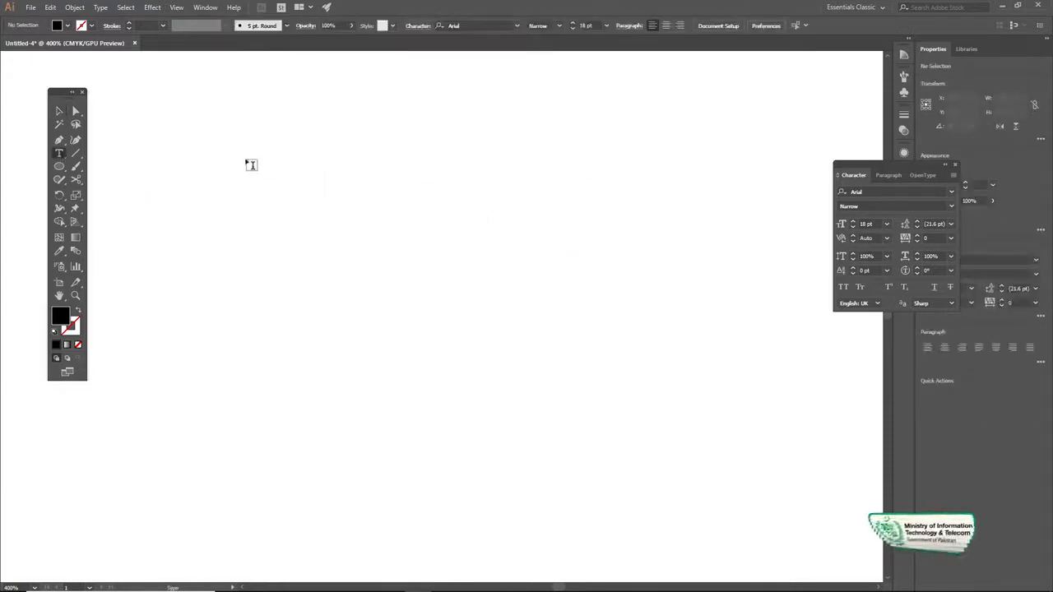
pyautogui.moveTo(243, 158); pyautogui.dragTo(738, 447)
pyautogui.click(886, 224)
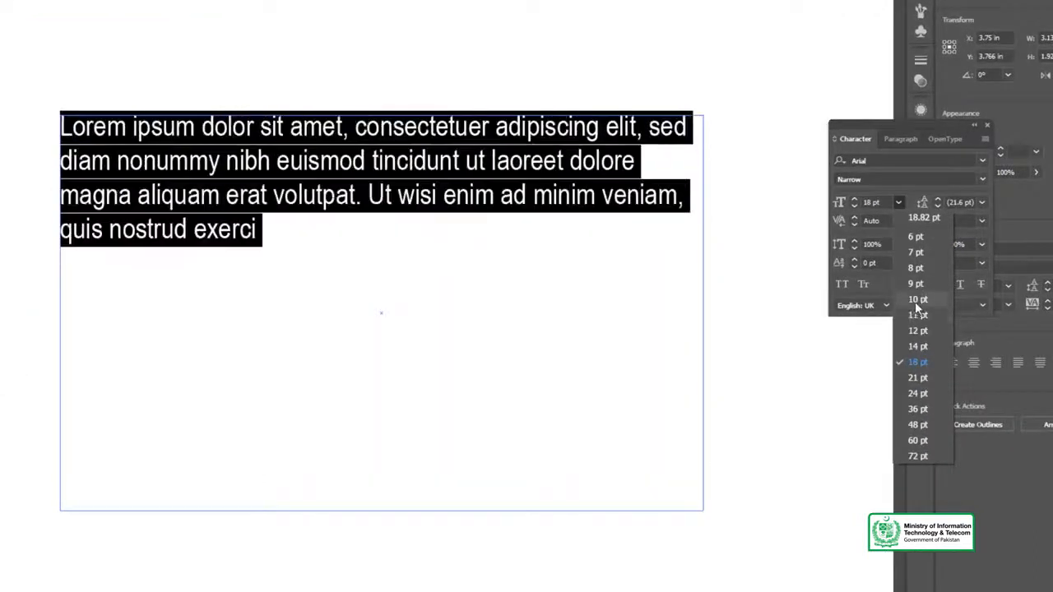
pyautogui.click(924, 348)
pyautogui.press('Escape')
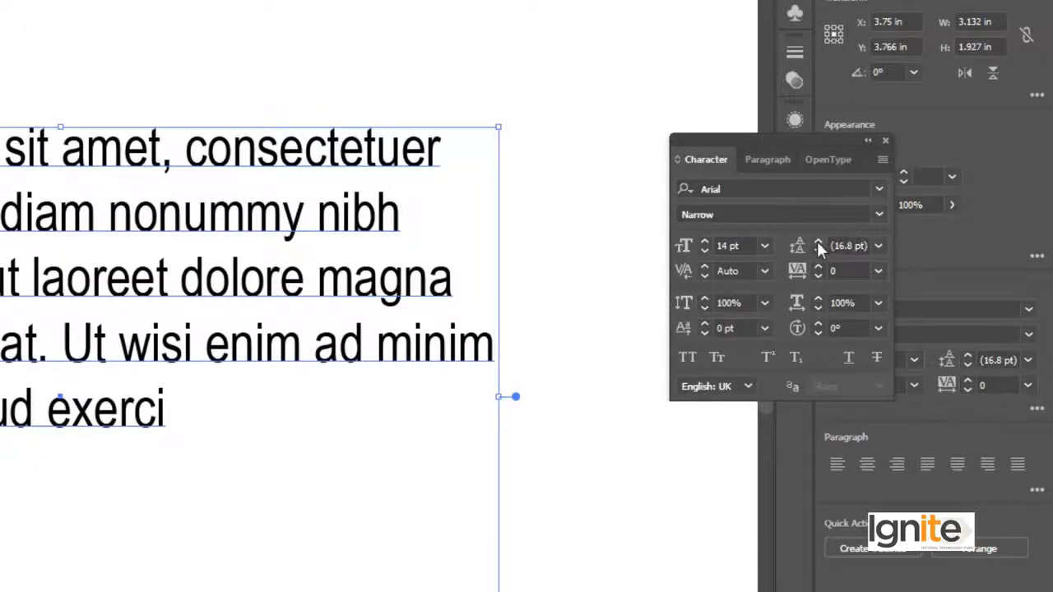
# Increase the placeholder paragraph's leading to 34 pt.
pyautogui.click(819, 246)
pyautogui.click(819, 246)
pyautogui.click(819, 246)
pyautogui.click(819, 246)
pyautogui.click(819, 246)
pyautogui.click(818, 246)
pyautogui.click(819, 246)
pyautogui.click(819, 246)
pyautogui.click(818, 246)
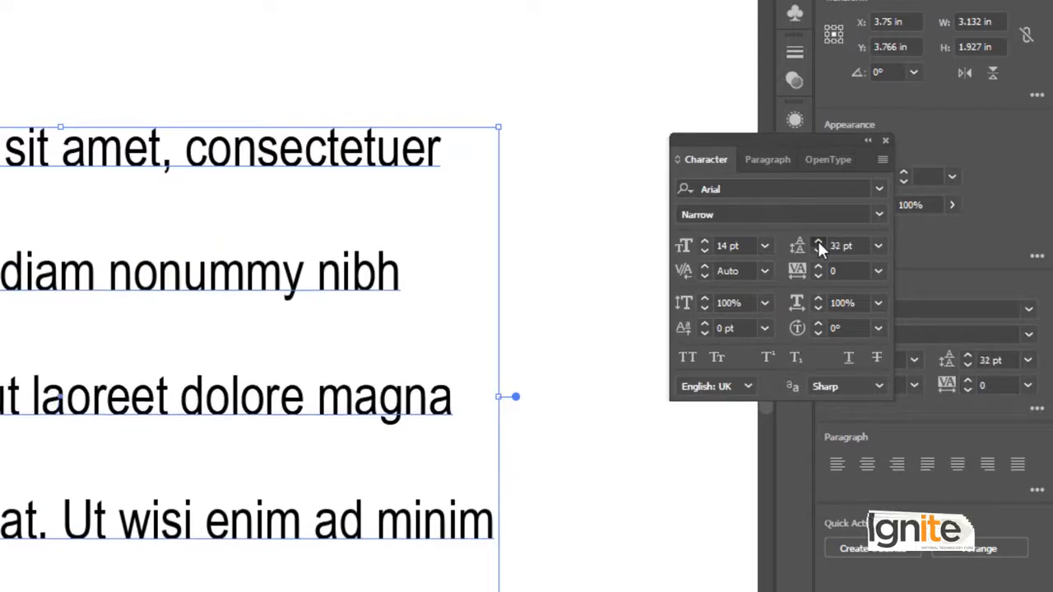
pyautogui.click(819, 243)
pyautogui.click(819, 243)
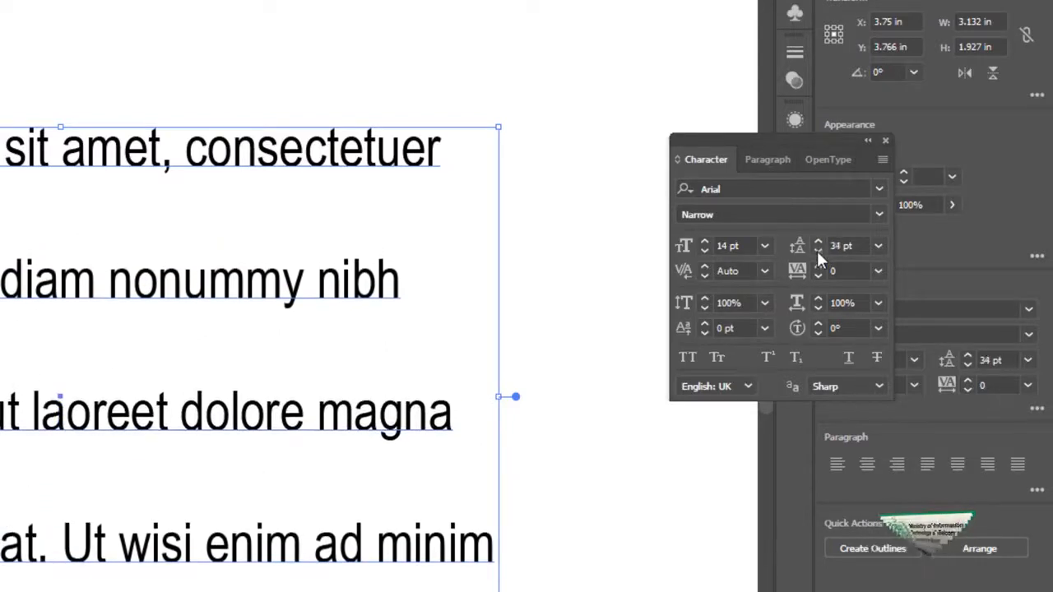
# Reduce the placeholder paragraph's leading to 22 pt.
pyautogui.click(818, 252)
pyautogui.click(818, 252)
pyautogui.click(818, 252)
pyautogui.click(818, 252)
pyautogui.click(818, 252)
pyautogui.click(818, 252)
pyautogui.click(818, 252)
pyautogui.click(818, 252)
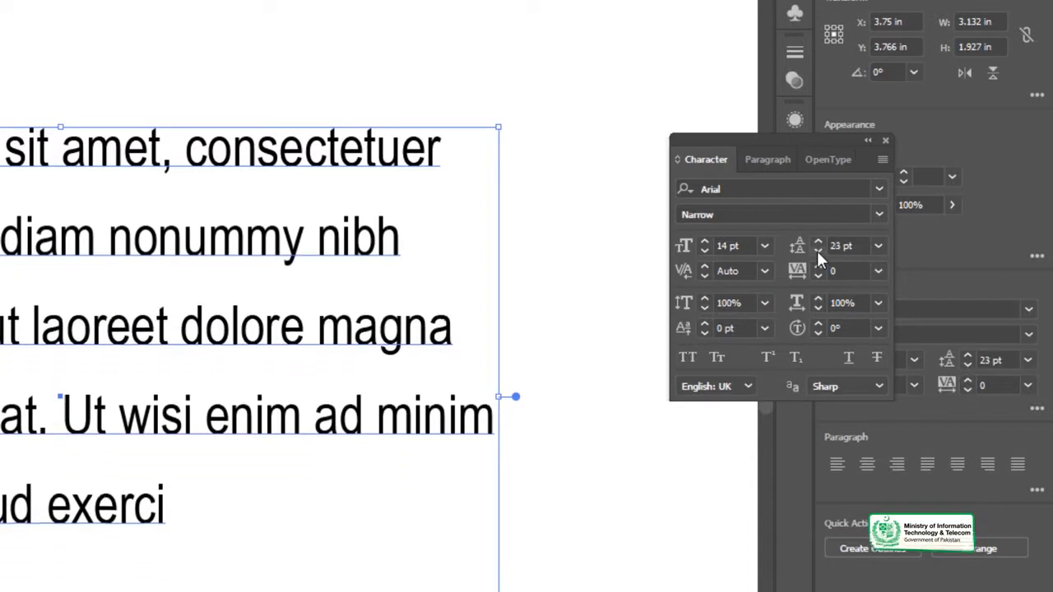
pyautogui.click(818, 252)
# Set the paragraph's leading to Auto and nudge the text box slightly up and to the right.
pyautogui.click(877, 247)
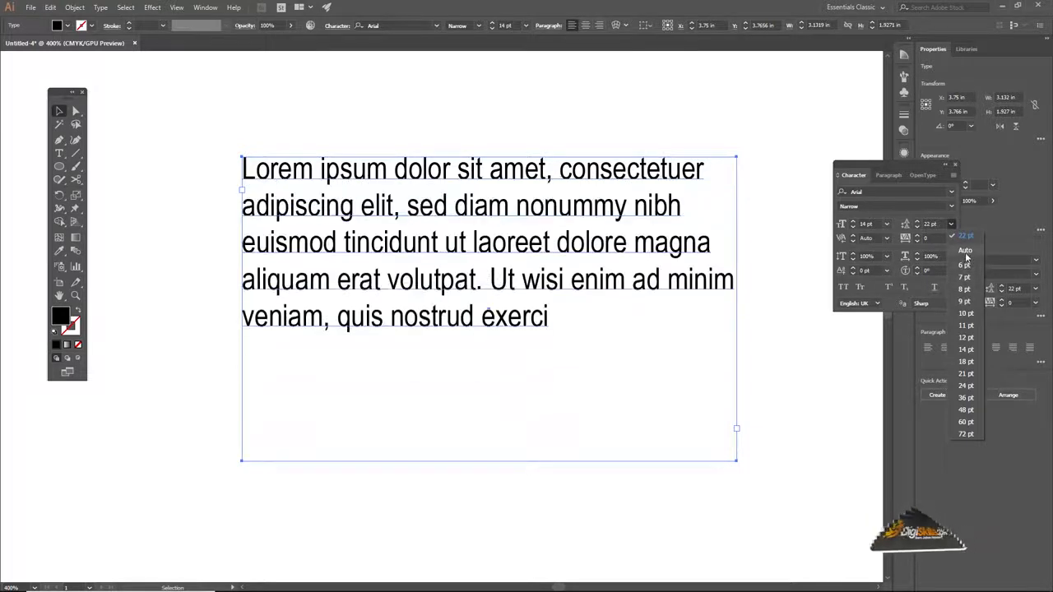
pyautogui.click(966, 252)
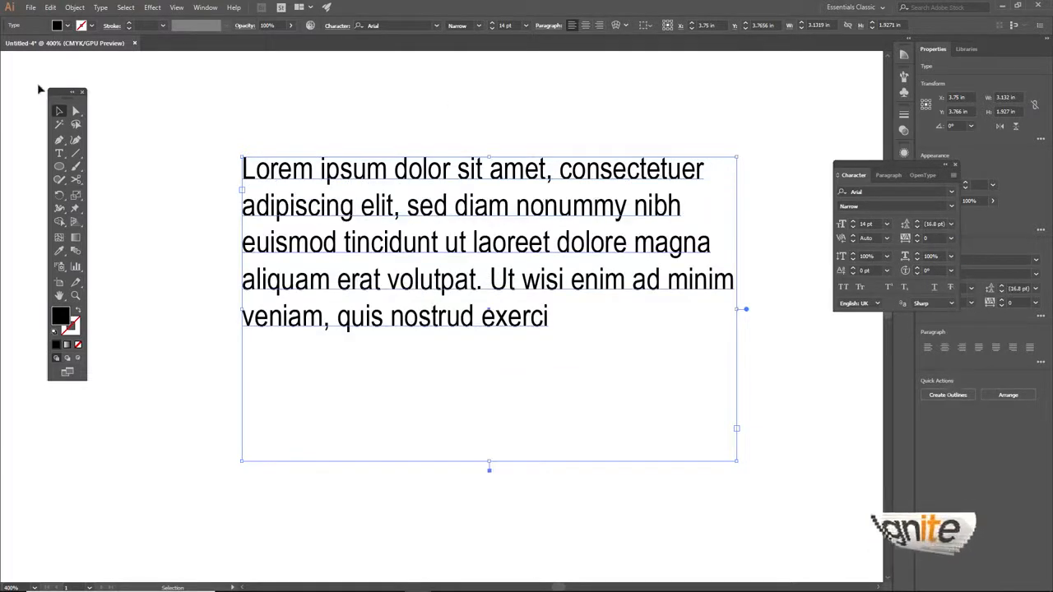
pyautogui.click(208, 104)
pyautogui.click(371, 174)
pyautogui.moveTo(425, 214)
pyautogui.mouseDown()
pyautogui.moveTo(451, 208)
pyautogui.moveTo(428, 207)
pyautogui.mouseUp()
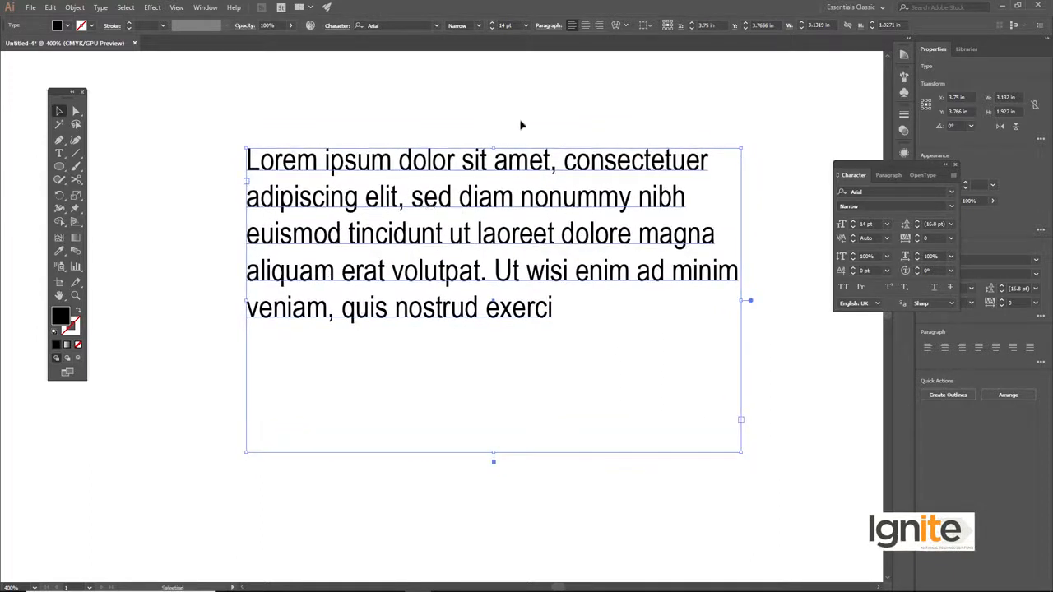
# Delete the Lorem ipsum placeholder paragraph from the artboard.
pyautogui.click(952, 239)
pyautogui.click(952, 240)
pyautogui.click(582, 181)
pyautogui.click(556, 192)
pyautogui.press('Delete')
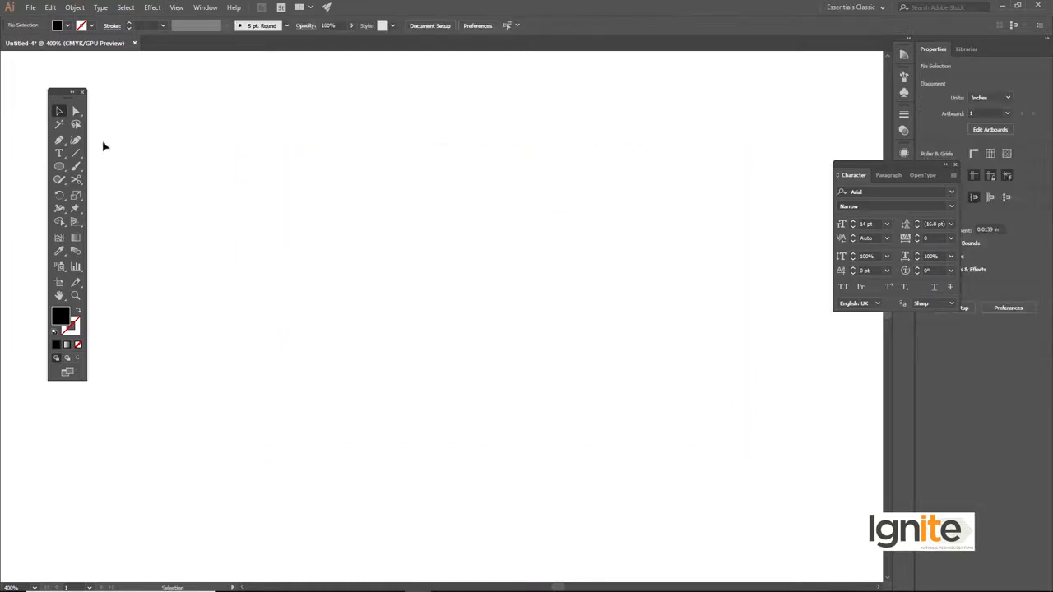
# Add a point text line reading "Typography is important in Graphic Design".
pyautogui.click(60, 152)
pyautogui.click(258, 176)
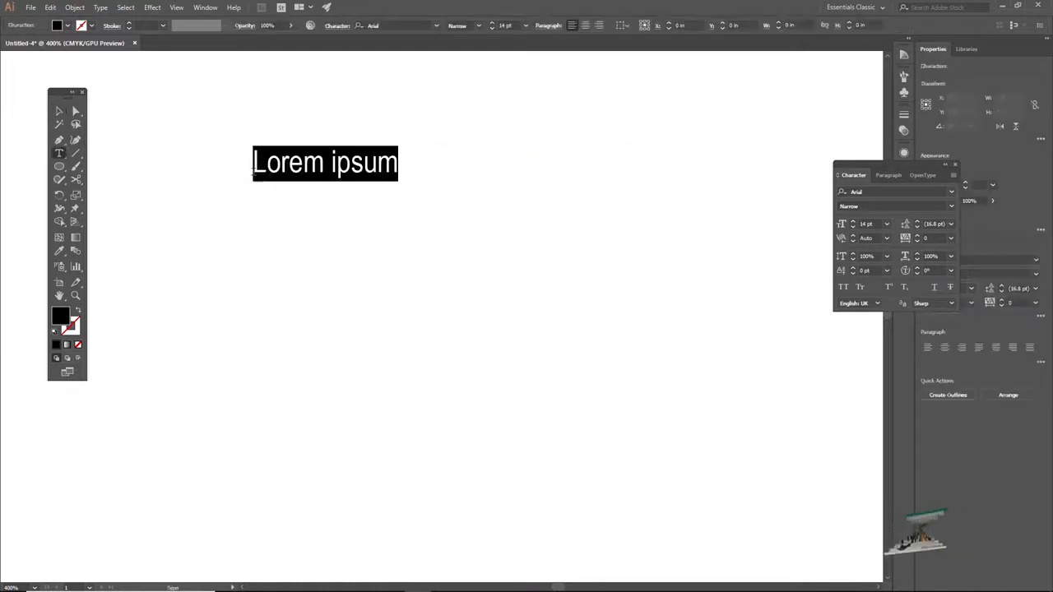
pyautogui.write('Typ')
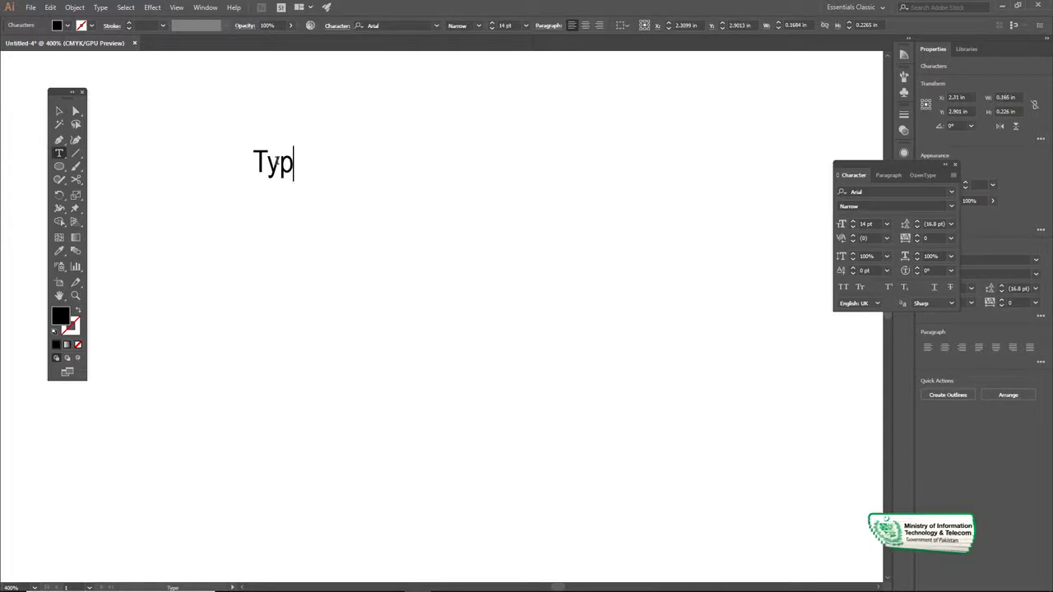
pyautogui.write('ography is')
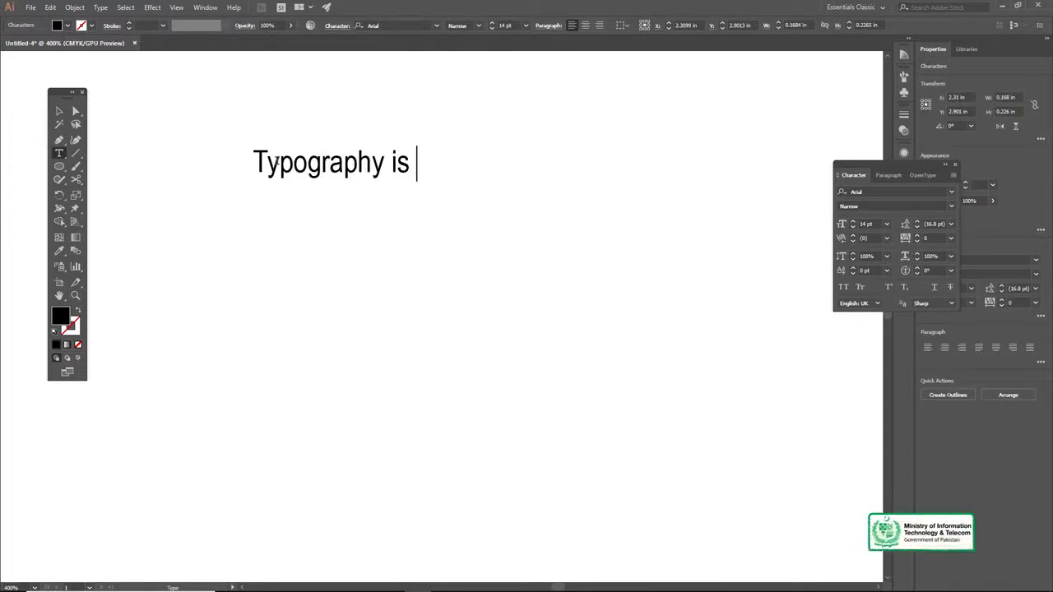
pyautogui.write(' iomportant')
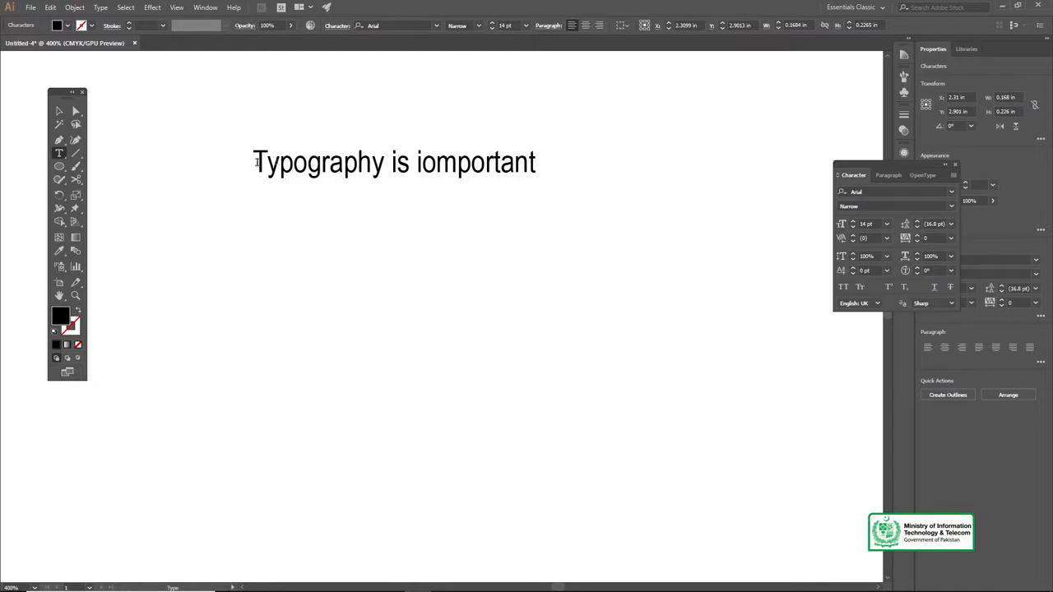
pyautogui.click(432, 164)
pyautogui.press('BackSpace')
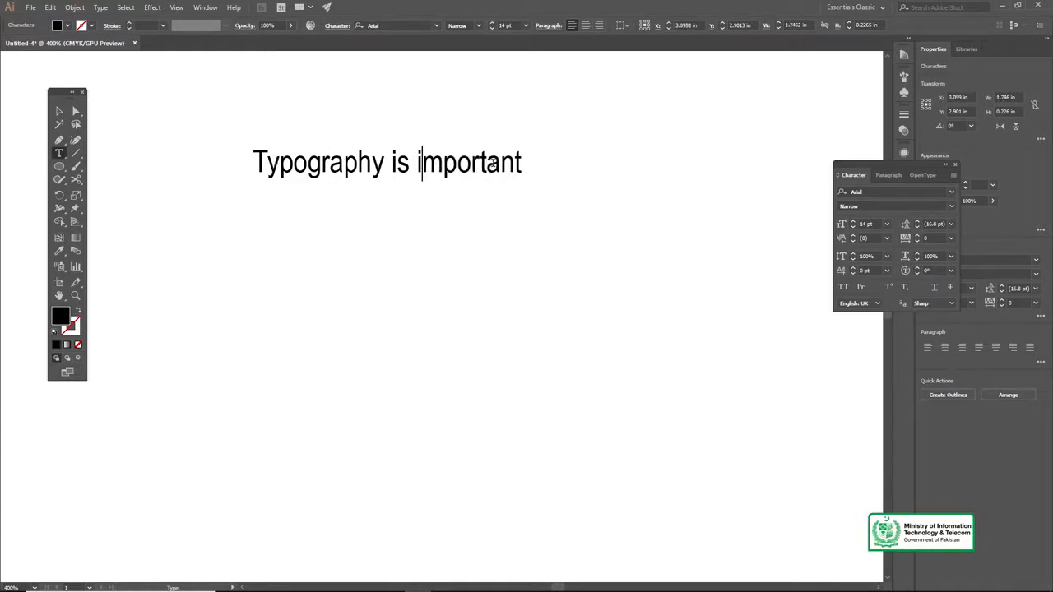
pyautogui.click(524, 160)
pyautogui.write('in ')
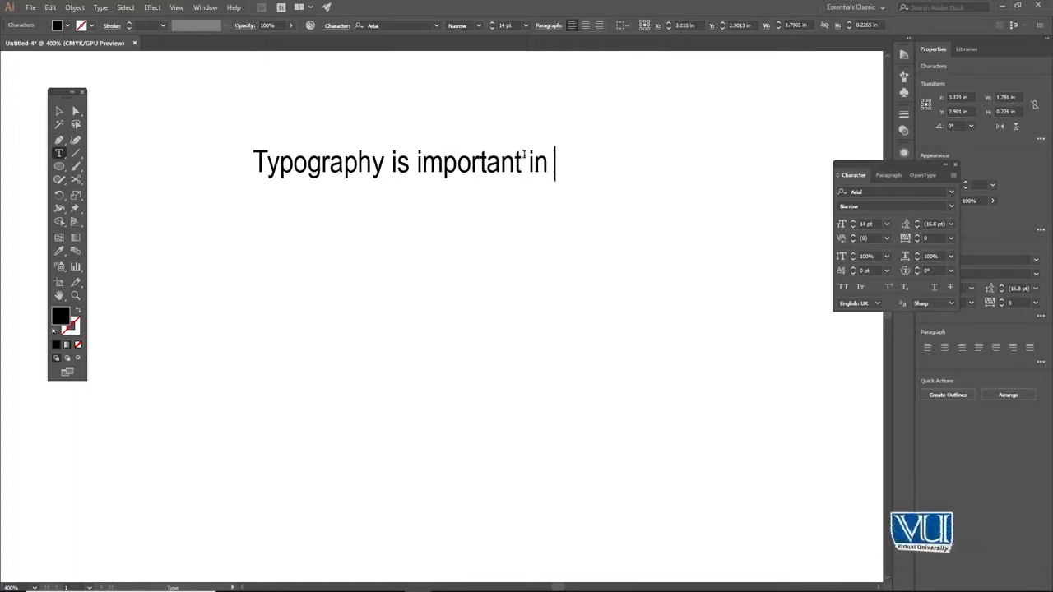
pyautogui.write('Graphic Design')
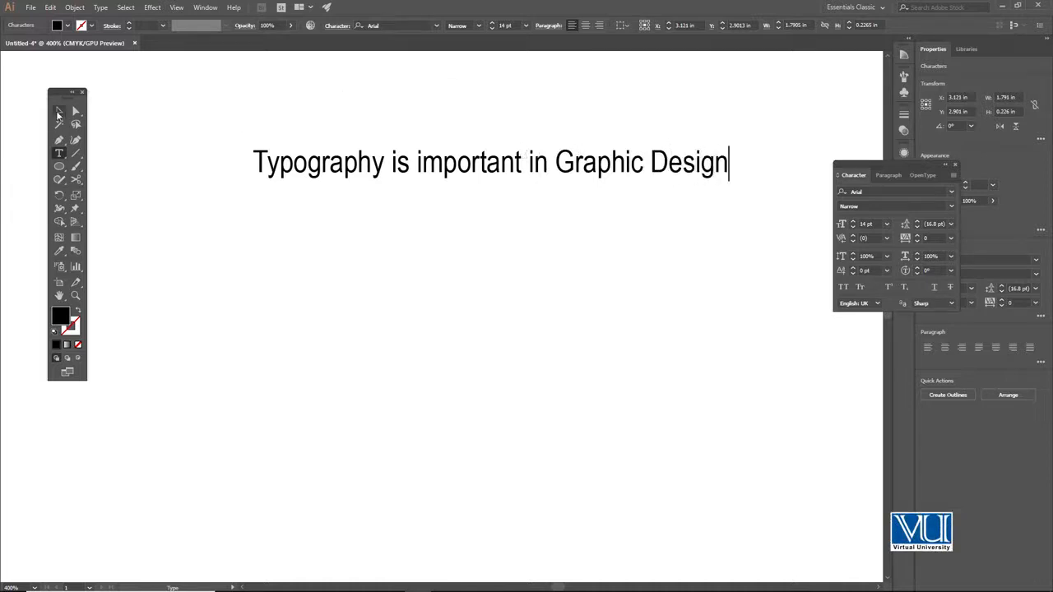
# Move the new text line slightly down and right, to about X 3.85 in, Y 2.98 in, and deselect it.
pyautogui.click(59, 112)
pyautogui.moveTo(374, 167); pyautogui.dragTo(387, 180)
pyautogui.click(445, 87)
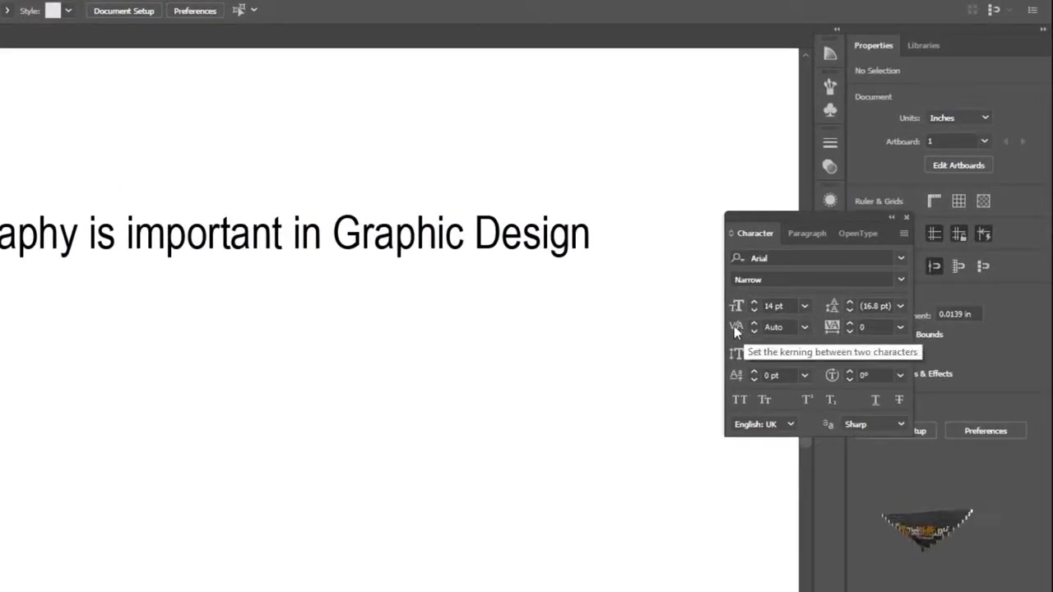
# Shorten the "Typography is important in Graphic Design" line to its initial T and complete it as the word "Text".
pyautogui.click(290, 229)
pyautogui.click(73, 186)
pyautogui.click(47, 242)
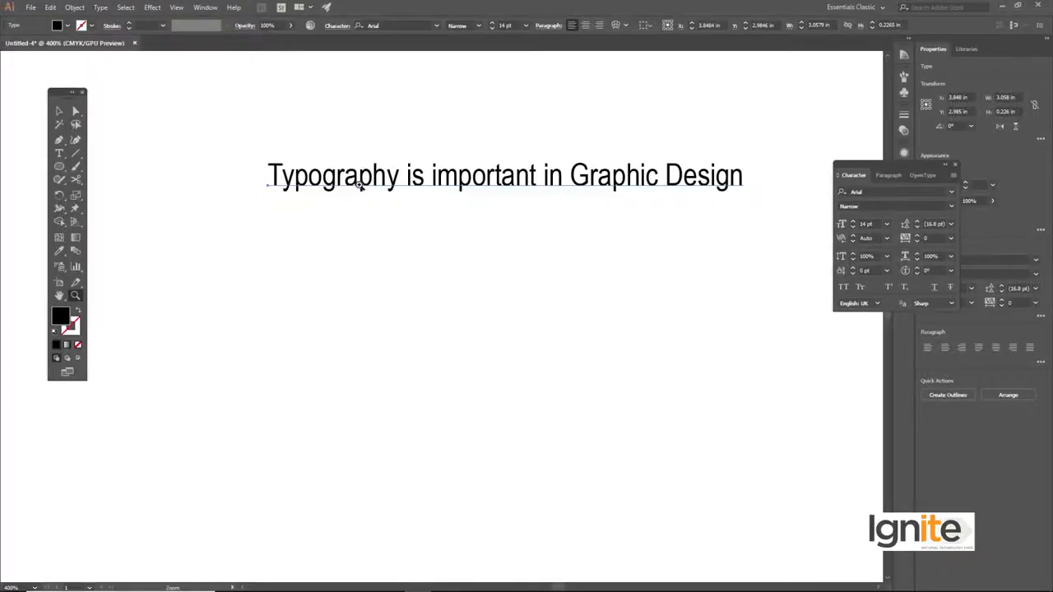
pyautogui.click(354, 133)
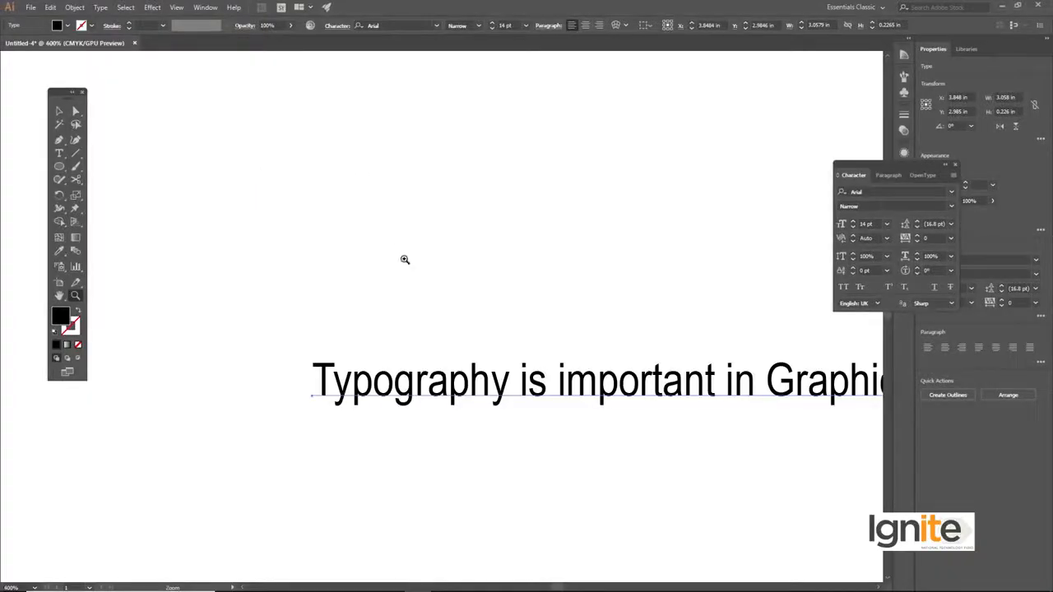
pyautogui.click(483, 403)
pyautogui.click(456, 305)
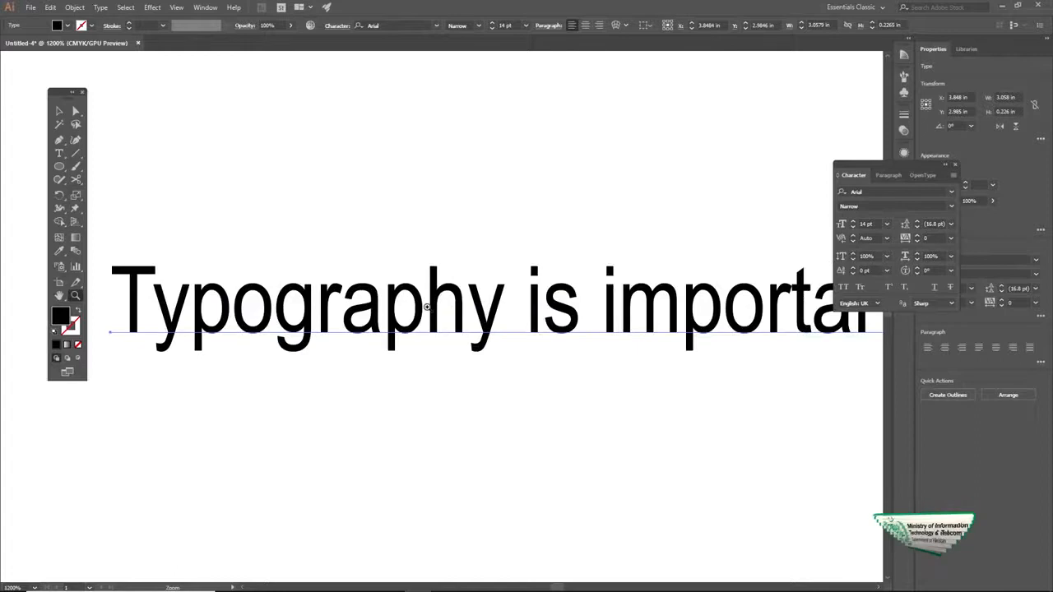
pyautogui.moveTo(426, 308); pyautogui.dragTo(458, 272)
pyautogui.press('t')
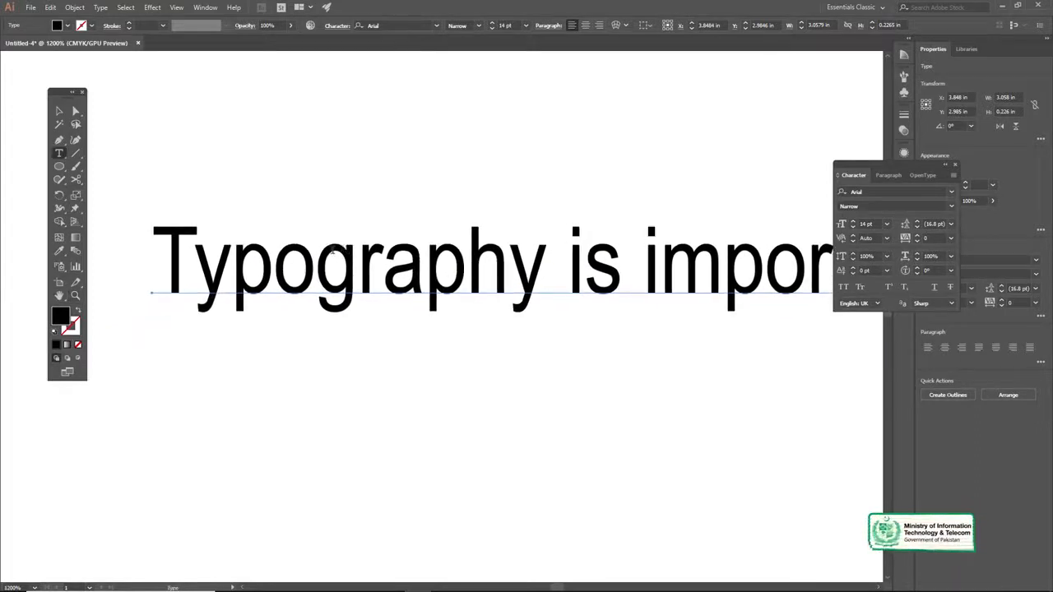
pyautogui.click(198, 264)
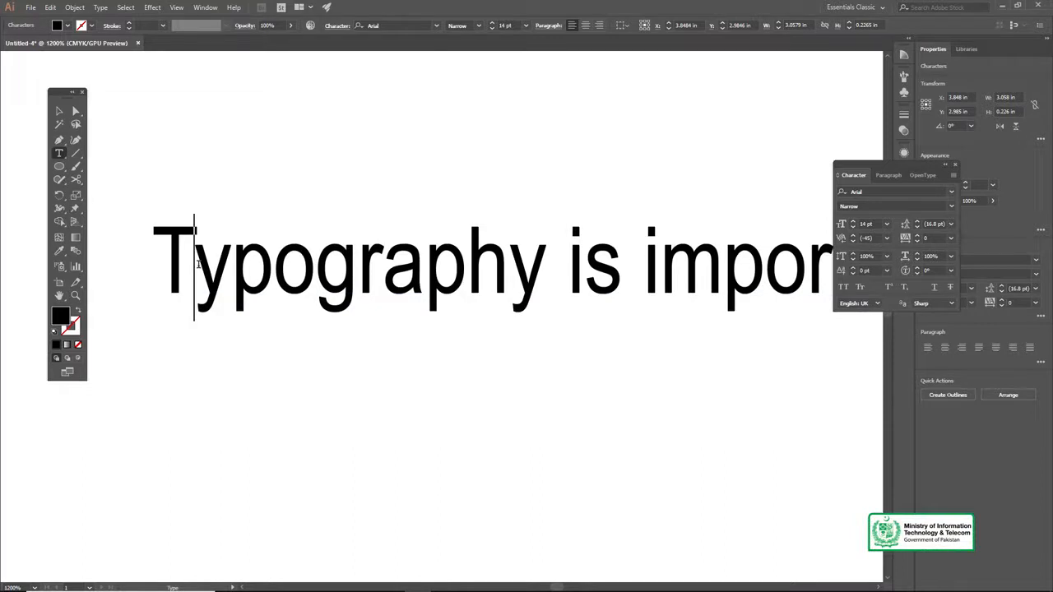
pyautogui.moveTo(198, 264); pyautogui.dragTo(855, 301)
pyautogui.press('BackSpace')
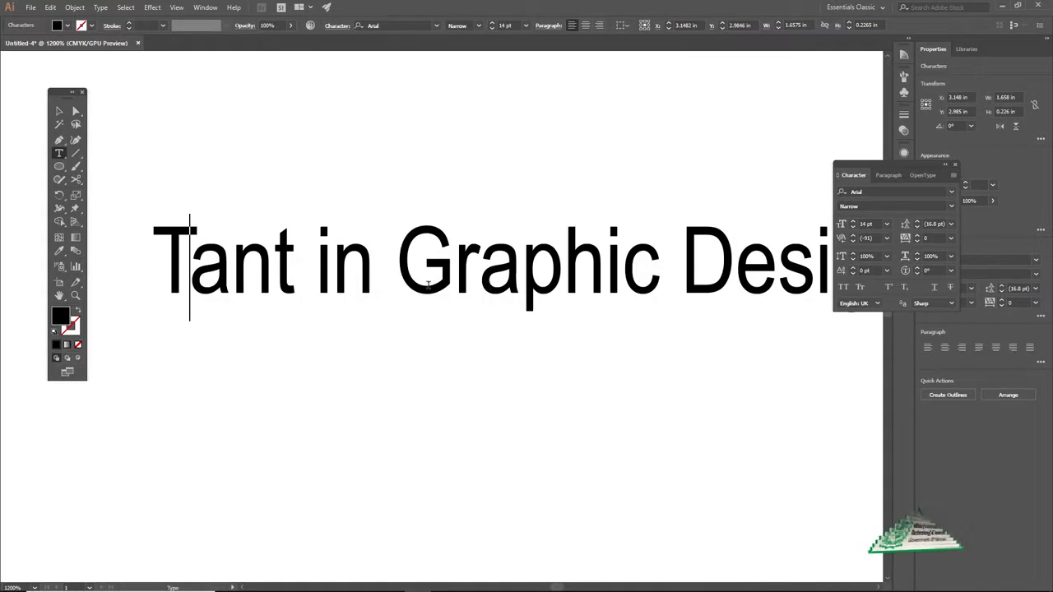
pyautogui.moveTo(197, 276); pyautogui.dragTo(595, 319)
pyautogui.press('BackSpace')
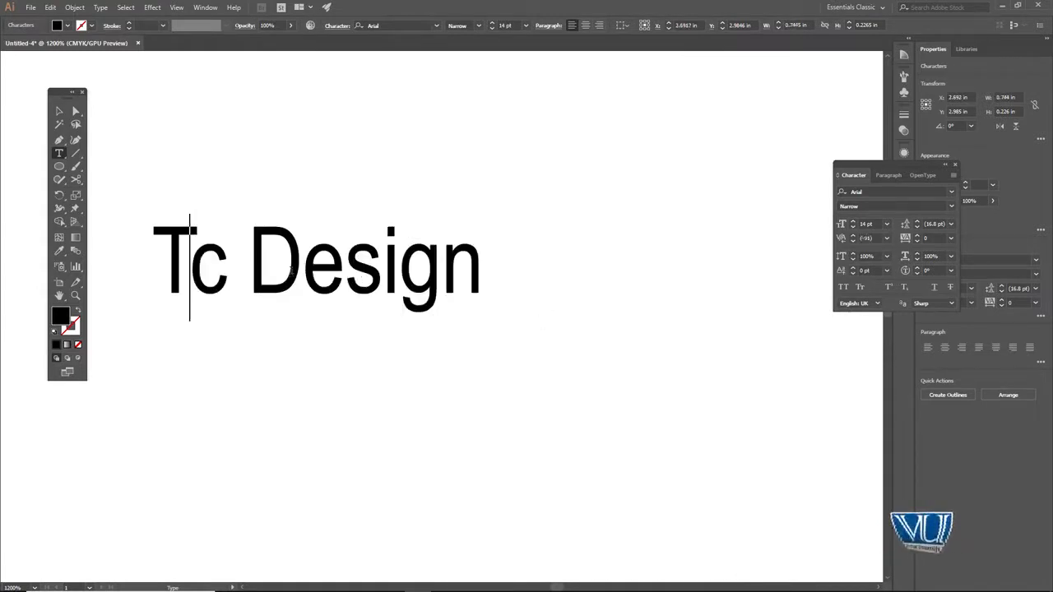
pyautogui.moveTo(248, 278); pyautogui.dragTo(522, 278)
pyautogui.press('BackSpace')
pyautogui.press('BackSpace')
pyautogui.press('BackSpace')
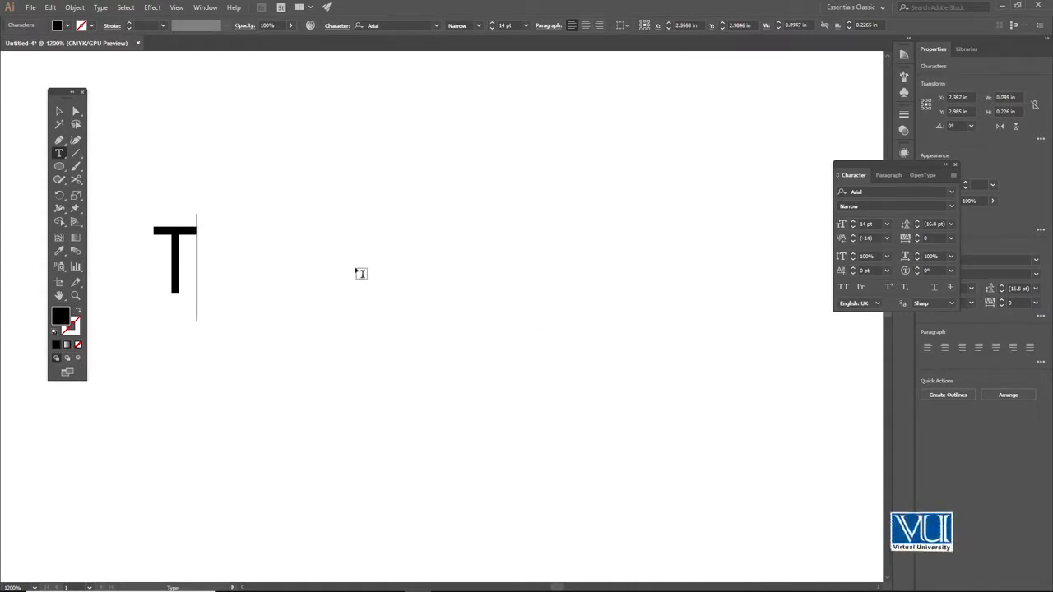
pyautogui.write('ext')
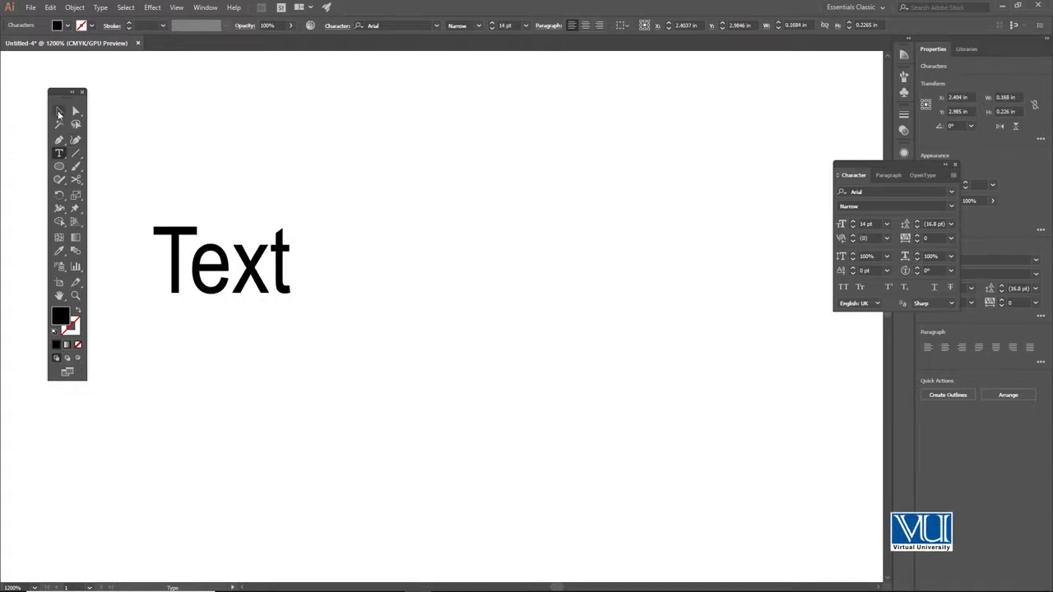
# Move the word "Text" toward the middle of the artboard and enlarge it proportionally to about 32.4 pt.
pyautogui.click(59, 112)
pyautogui.moveTo(292, 214); pyautogui.dragTo(778, 110)
pyautogui.moveTo(272, 191); pyautogui.dragTo(467, 251)
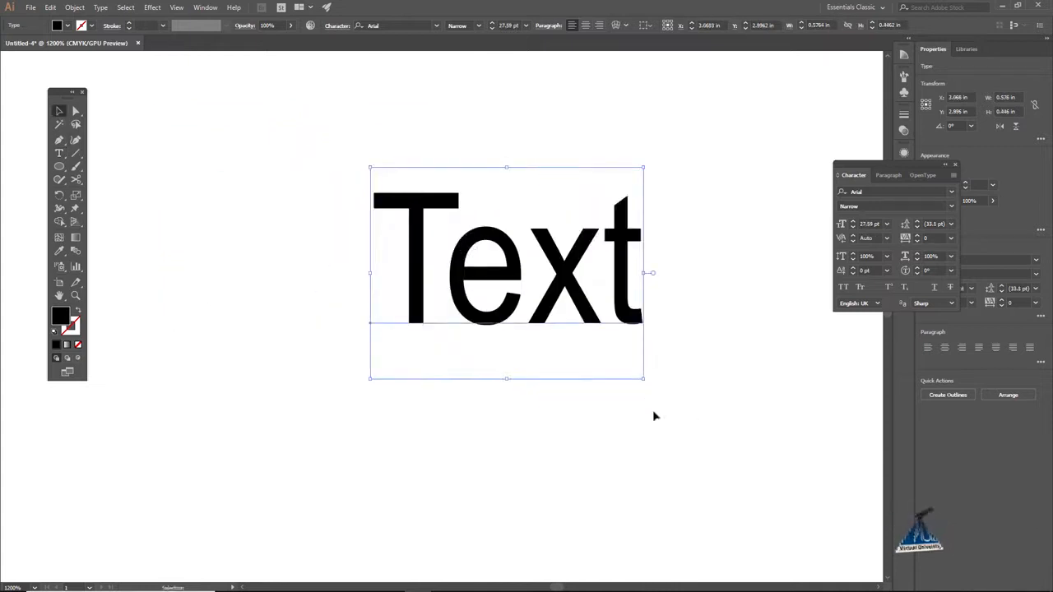
pyautogui.moveTo(641, 371); pyautogui.dragTo(699, 416)
pyautogui.moveTo(487, 277); pyautogui.dragTo(436, 296)
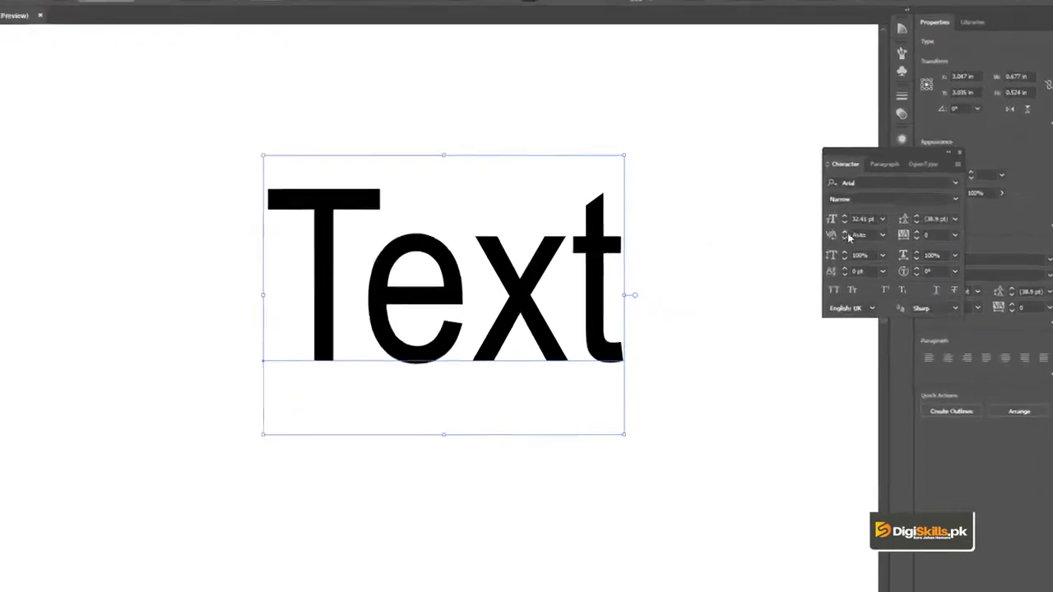
# Adjust the kerning between the T and e of "Text" by tightening and loosening the gap, ending at -120.
pyautogui.doubleClick(176, 301)
pyautogui.hotkey('alt', 'Left')
pyautogui.hotkey('alt', 'Right')
pyautogui.hotkey('alt', 'Right')
pyautogui.hotkey('alt', 'Left')
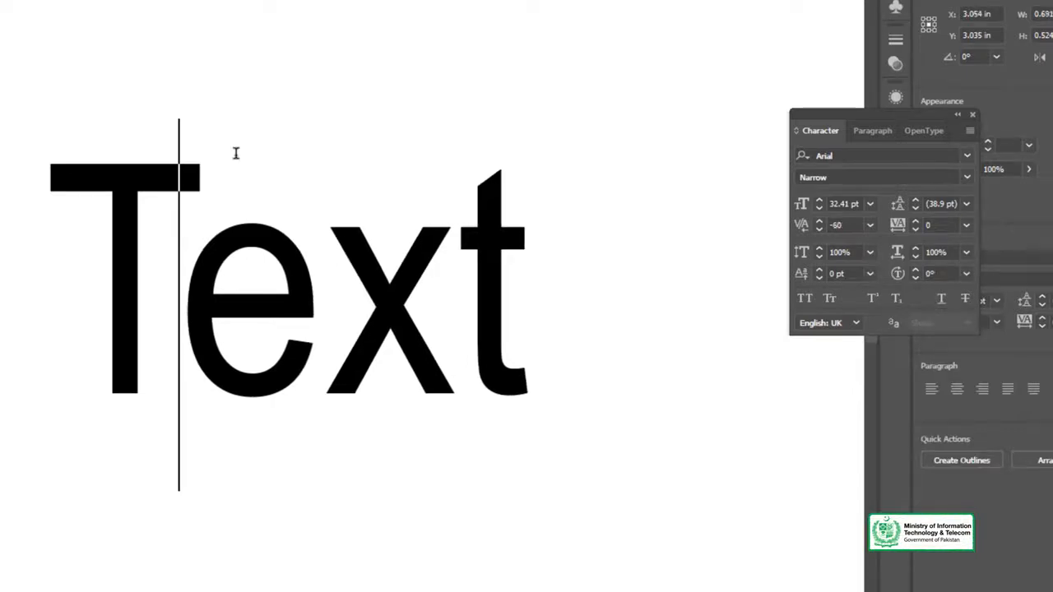
pyautogui.hotkey('alt', 'Left')
pyautogui.hotkey('alt', 'Left')
pyautogui.hotkey('alt', 'Left')
pyautogui.hotkey('alt', 'Right')
pyautogui.hotkey('alt', 'Right')
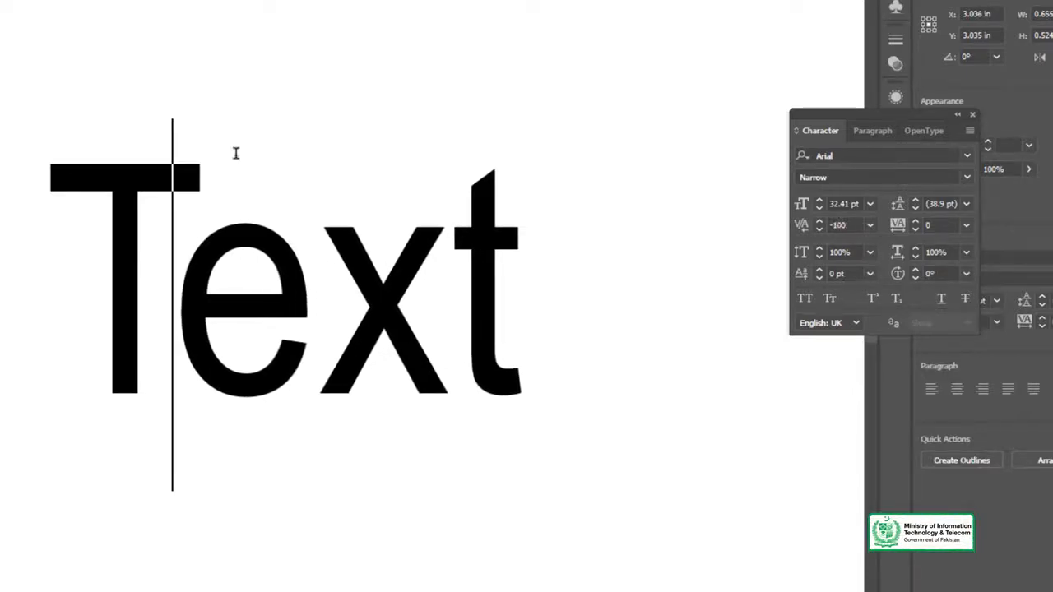
pyautogui.hotkey('alt', 'Right')
pyautogui.hotkey('alt', 'Right')
pyautogui.hotkey('alt', 'Right')
pyautogui.hotkey('alt', 'Left')
pyautogui.hotkey('alt', 'Left')
pyautogui.hotkey('alt', 'Left')
pyautogui.hotkey('alt', 'Left')
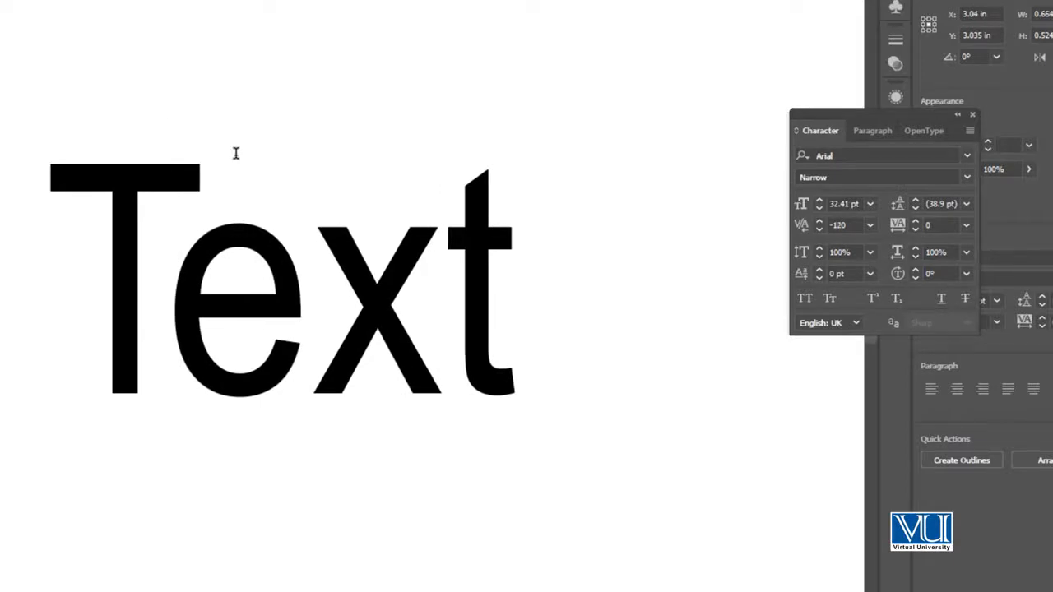
# Leave text editing and delete the word "Text" from the artboard.
pyautogui.press('Escape')
pyautogui.click(82, 45)
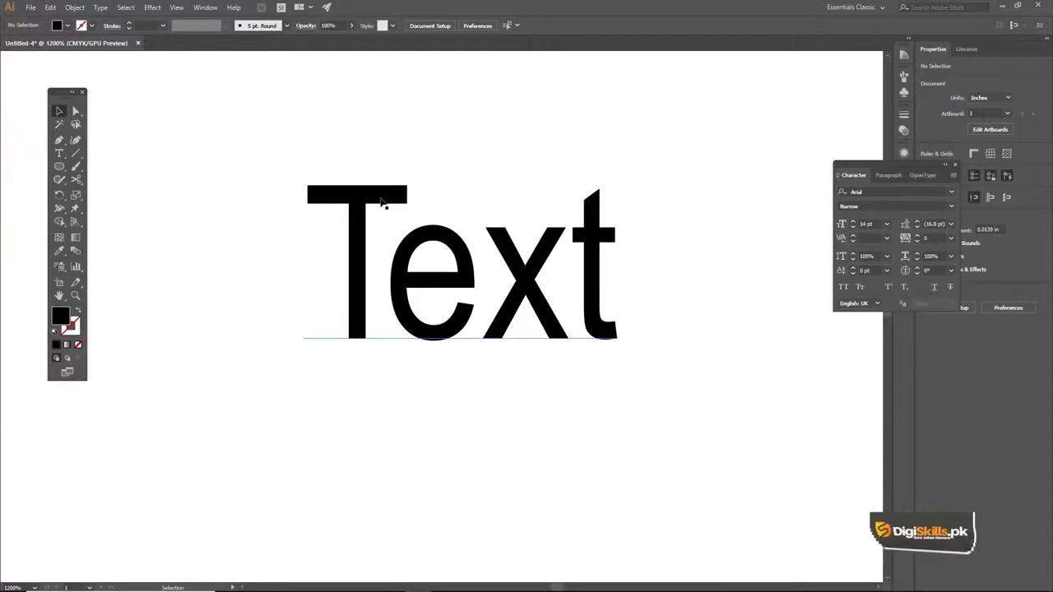
pyautogui.click(383, 210)
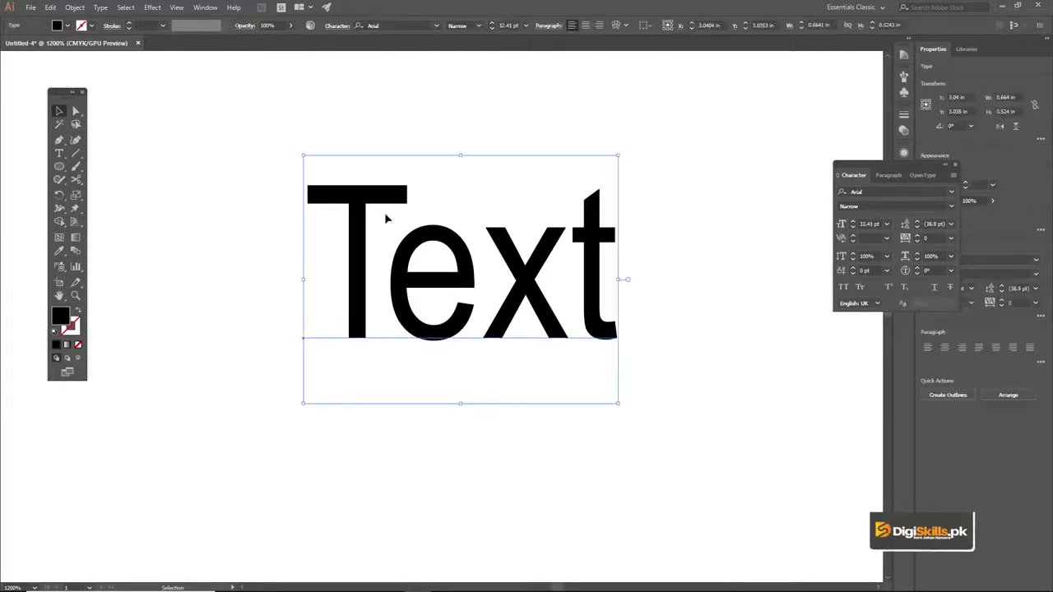
pyautogui.press('Delete')
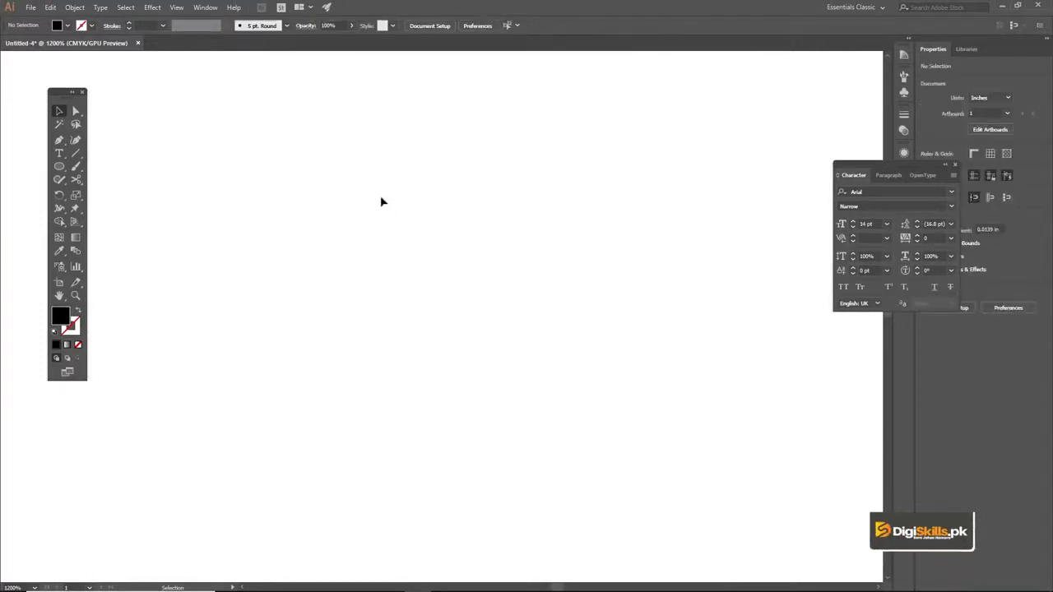
# Undo the deletion of the word "Text" and its latest kerning changes.
pyautogui.hotkey('ctrl', 'z')
pyautogui.hotkey('ctrl', 'z')
pyautogui.hotkey('ctrl', 'z')
pyautogui.hotkey('ctrl', 'z')
pyautogui.hotkey('ctrl', 'z')
pyautogui.hotkey('ctrl', 'z')
pyautogui.hotkey('ctrl', 'z')
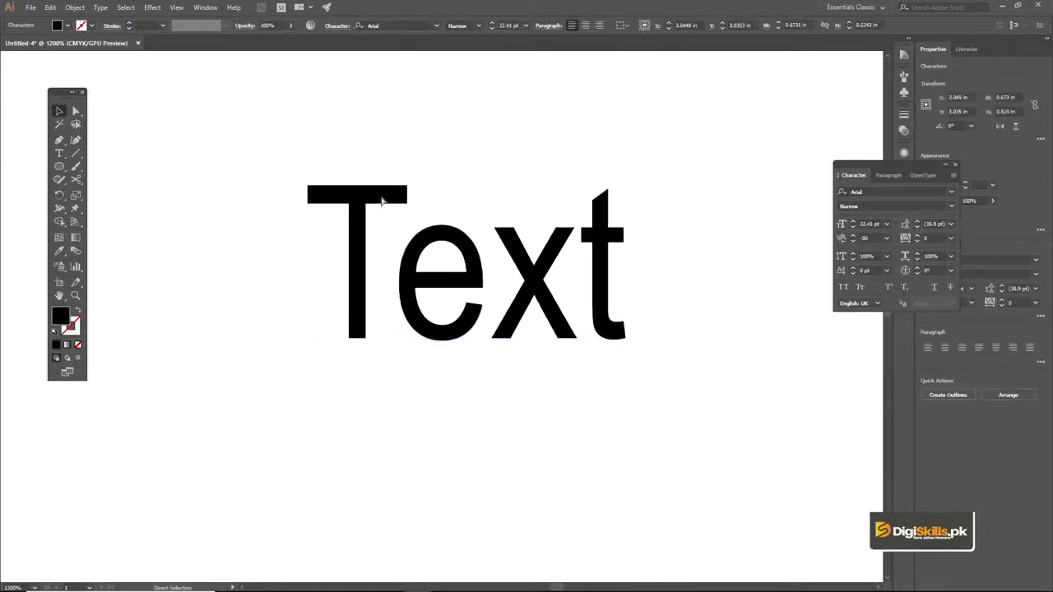
pyautogui.hotkey('ctrl', 'z')
pyautogui.hotkey('ctrl', 'z')
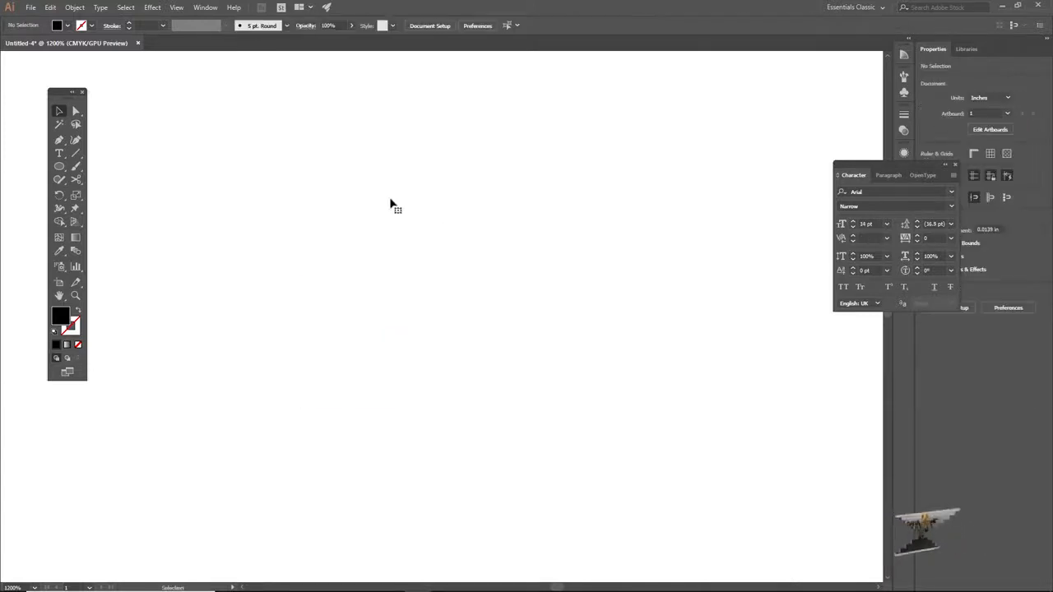
# Add a point text object with the "Lorem ipsum" placeholder and move it to about X 3.17 in, Y 2.92 in.
pyautogui.press('t')
pyautogui.click(329, 188)
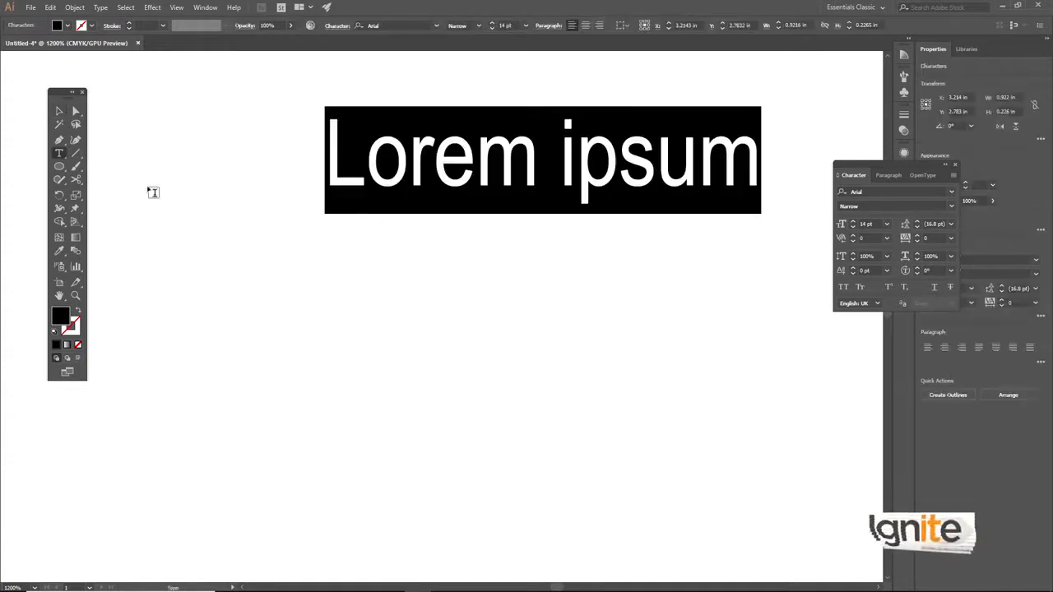
pyautogui.click(61, 113)
pyautogui.click(296, 121)
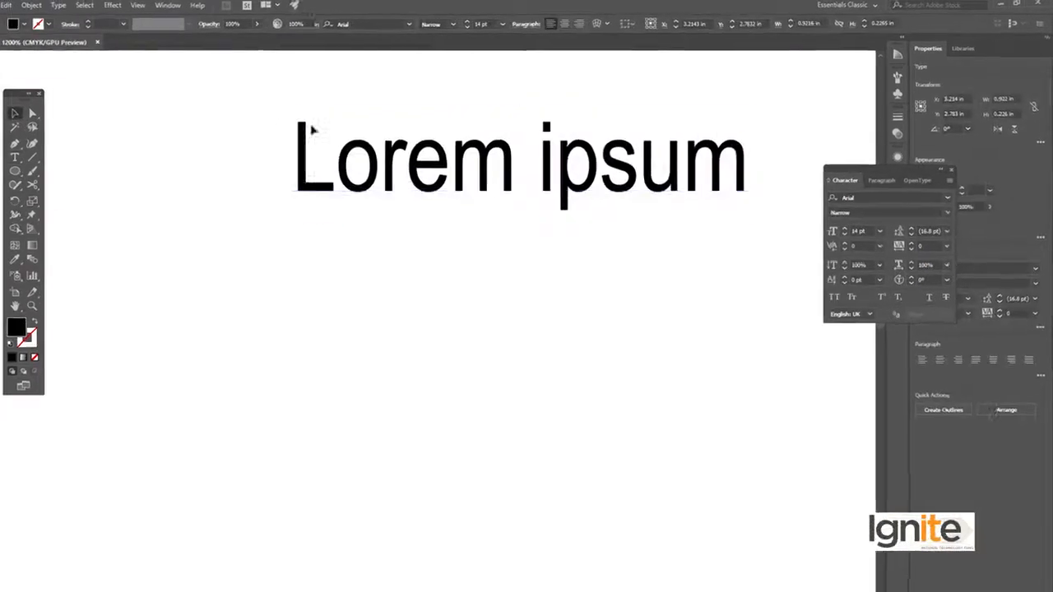
pyautogui.moveTo(616, 160); pyautogui.dragTo(594, 225)
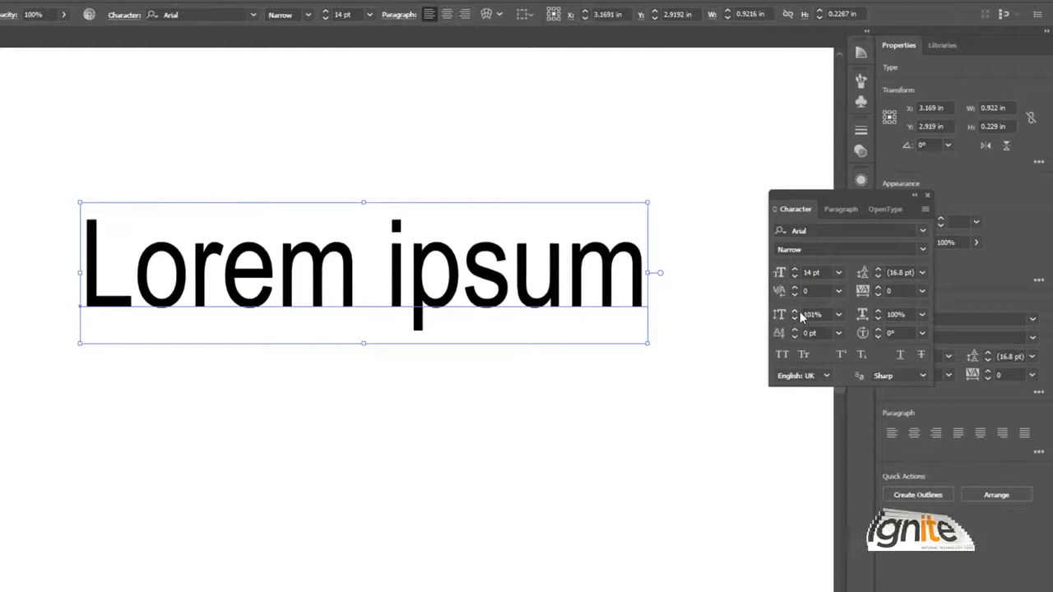
# Set the vertical scale of "Lorem ipsum" to 174% and its horizontal scale to 125%.
pyautogui.click(806, 301)
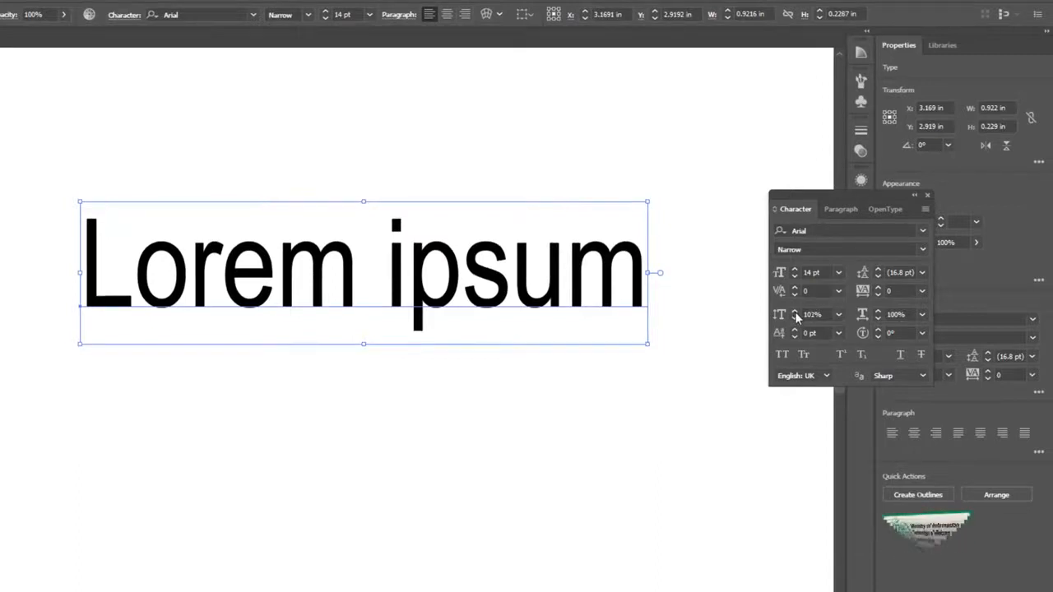
pyautogui.moveTo(796, 316); pyautogui.dragTo(798, 318)
pyautogui.click(921, 315)
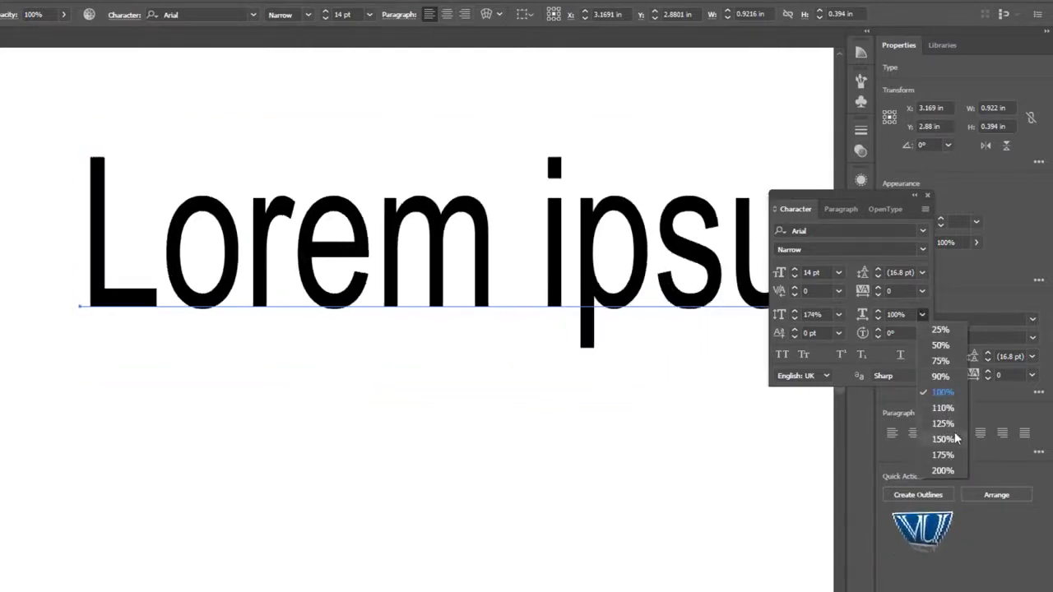
pyautogui.click(954, 426)
# Step the horizontal scale of "Lorem ipsum" up and back down to 130%.
pyautogui.moveTo(527, 214); pyautogui.dragTo(379, 270)
pyautogui.doubleClick(880, 311)
pyautogui.tripleClick(880, 311)
pyautogui.tripleClick(880, 311)
pyautogui.click(879, 311)
pyautogui.doubleClick(879, 320)
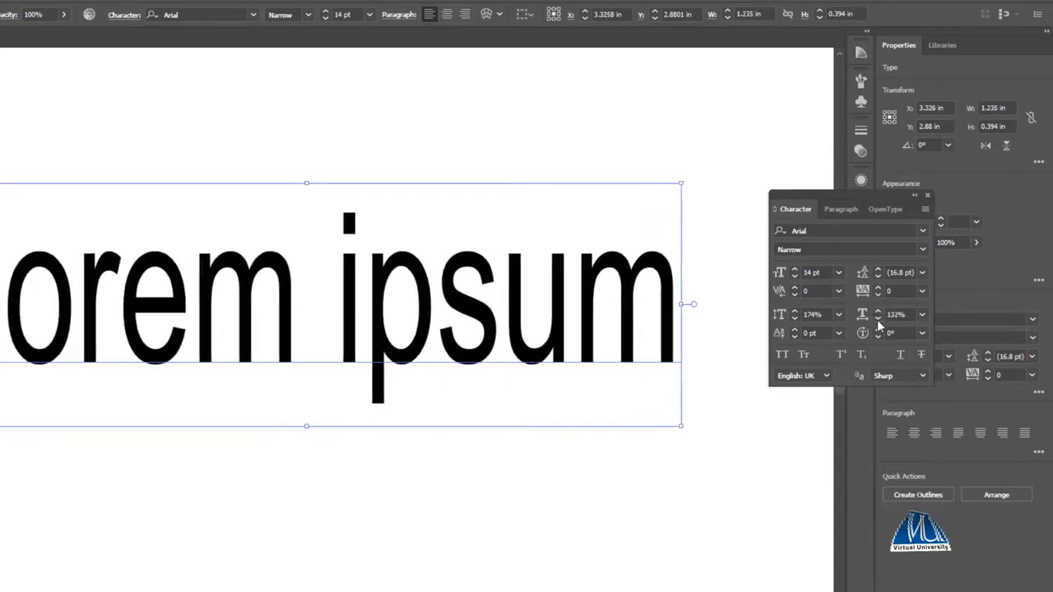
pyautogui.doubleClick(879, 321)
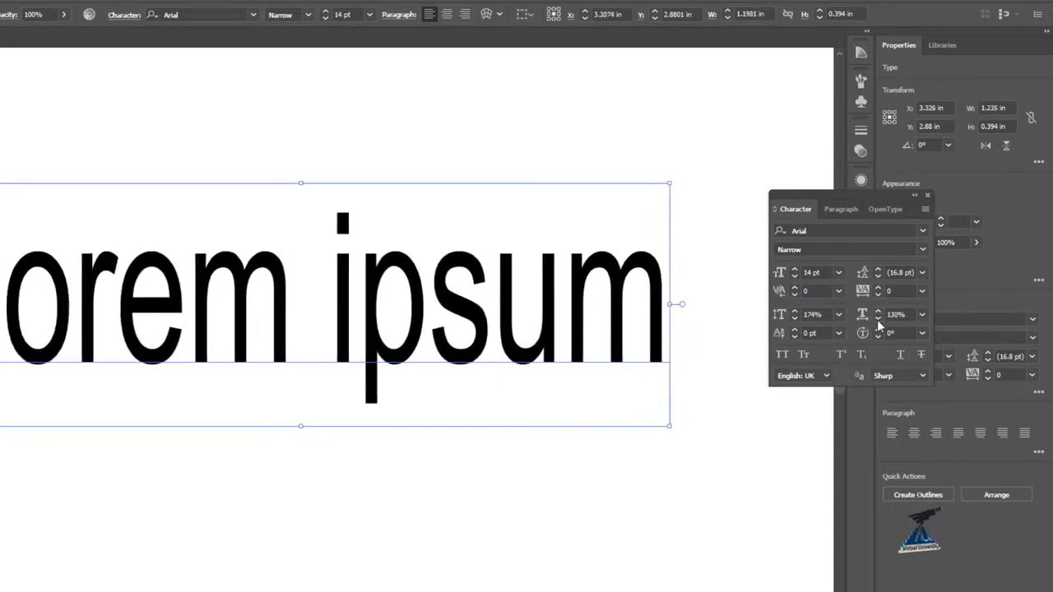
# Raise the baseline shift of "Lorem ipsum" to at least 8 pt and return it to 0 pt.
pyautogui.doubleClick(795, 329)
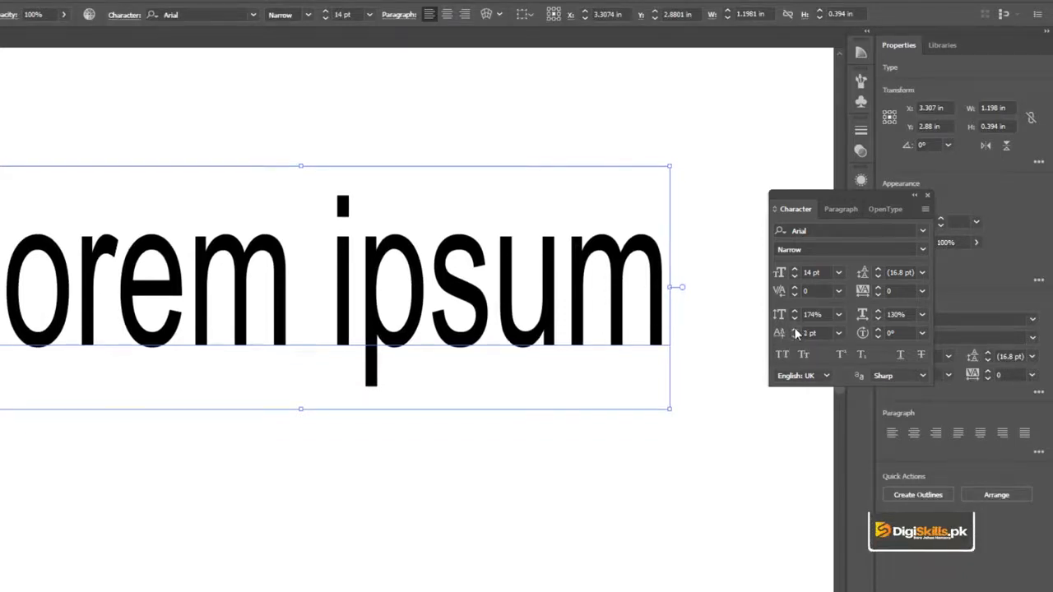
pyautogui.tripleClick(795, 329)
pyautogui.tripleClick(795, 330)
pyautogui.click(795, 330)
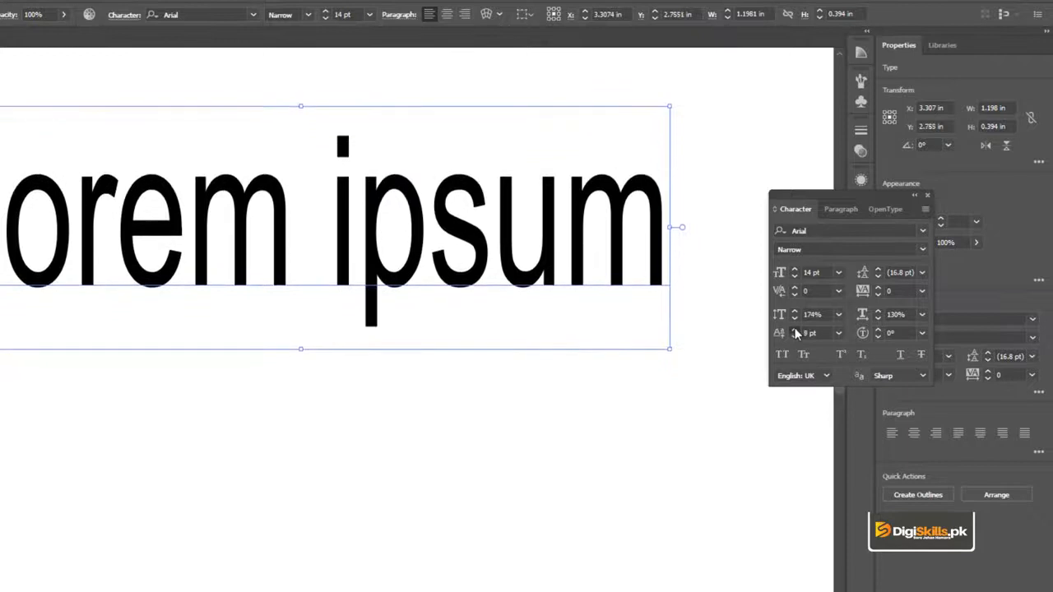
pyautogui.click(795, 329)
pyautogui.click(795, 334)
pyautogui.click(795, 335)
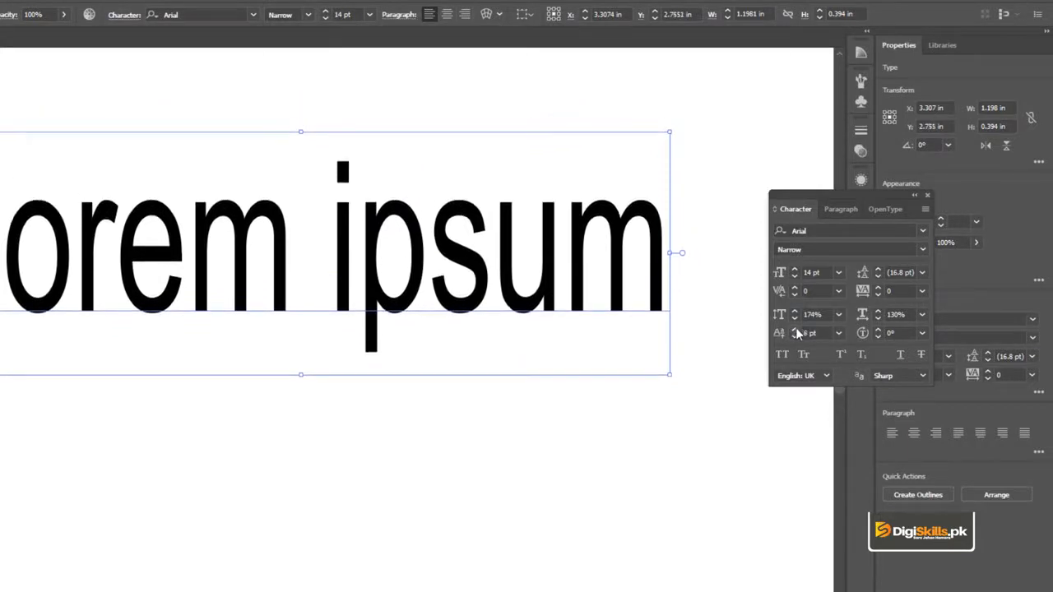
pyautogui.click(795, 336)
pyautogui.click(795, 336)
pyautogui.click(795, 336)
pyautogui.click(795, 336)
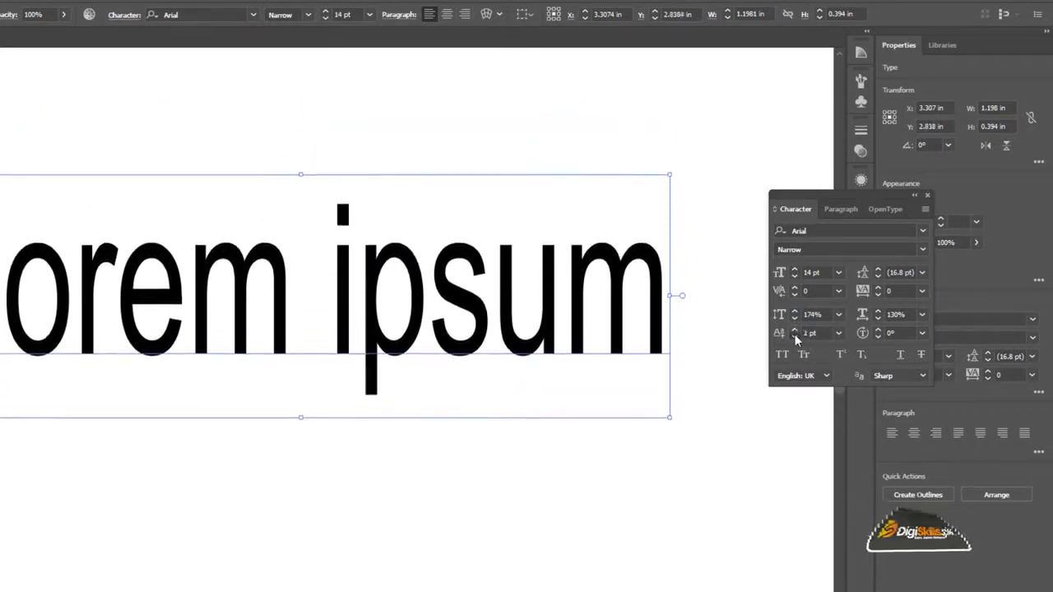
pyautogui.click(795, 336)
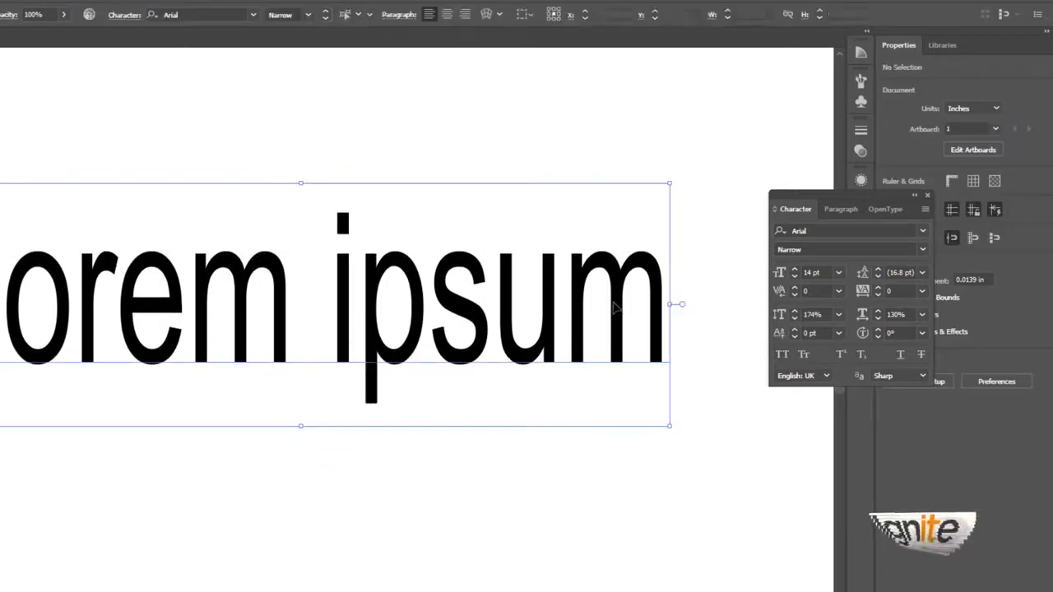
# Apply All Caps to the "Lorem ipsum" text and switch it to Small Caps.
pyautogui.click(535, 305)
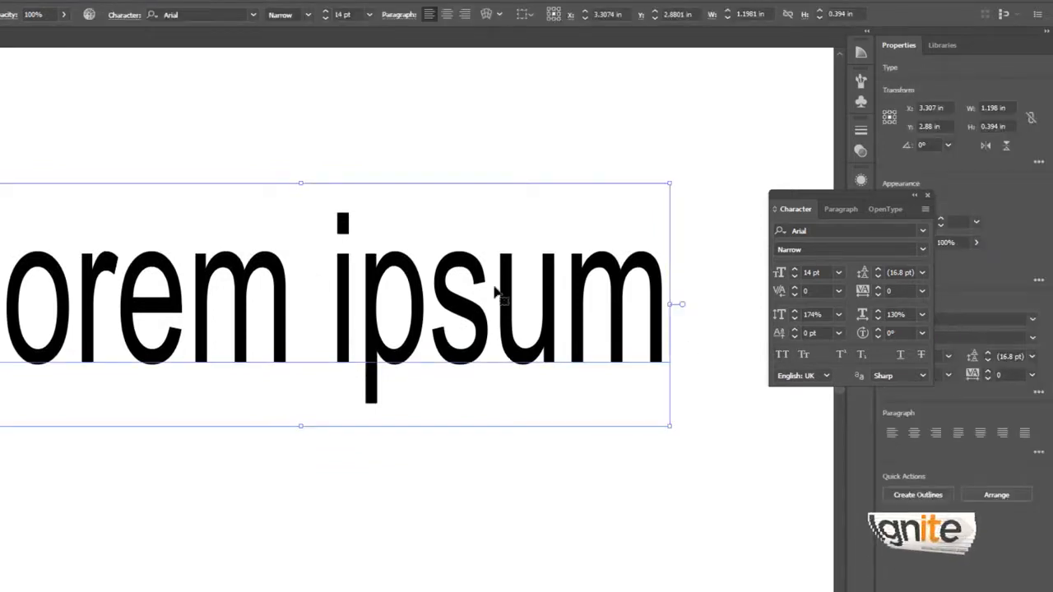
pyautogui.click(781, 354)
pyautogui.moveTo(368, 215); pyautogui.dragTo(269, 229)
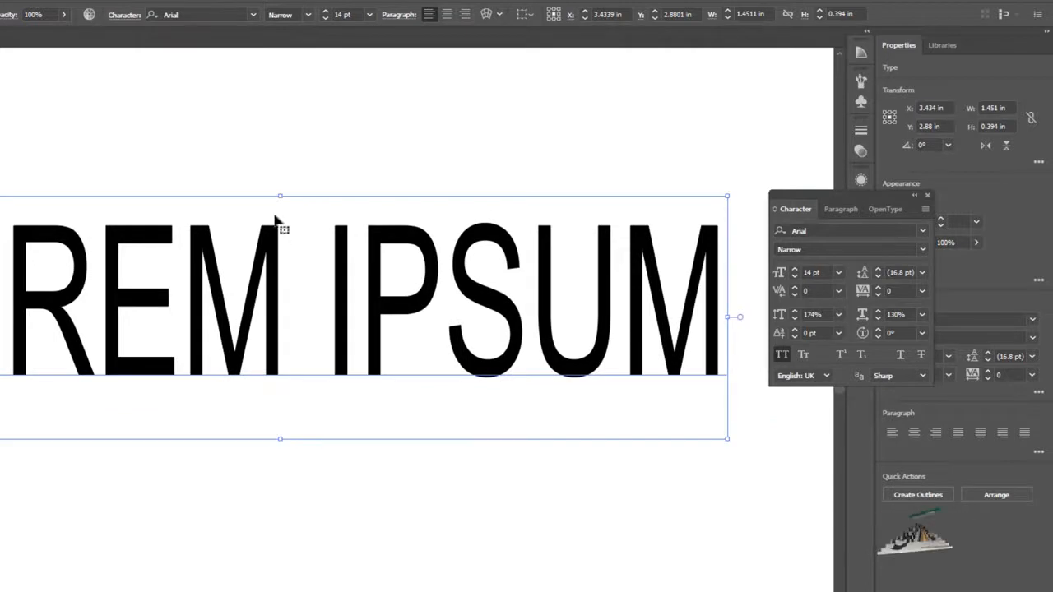
pyautogui.click(804, 356)
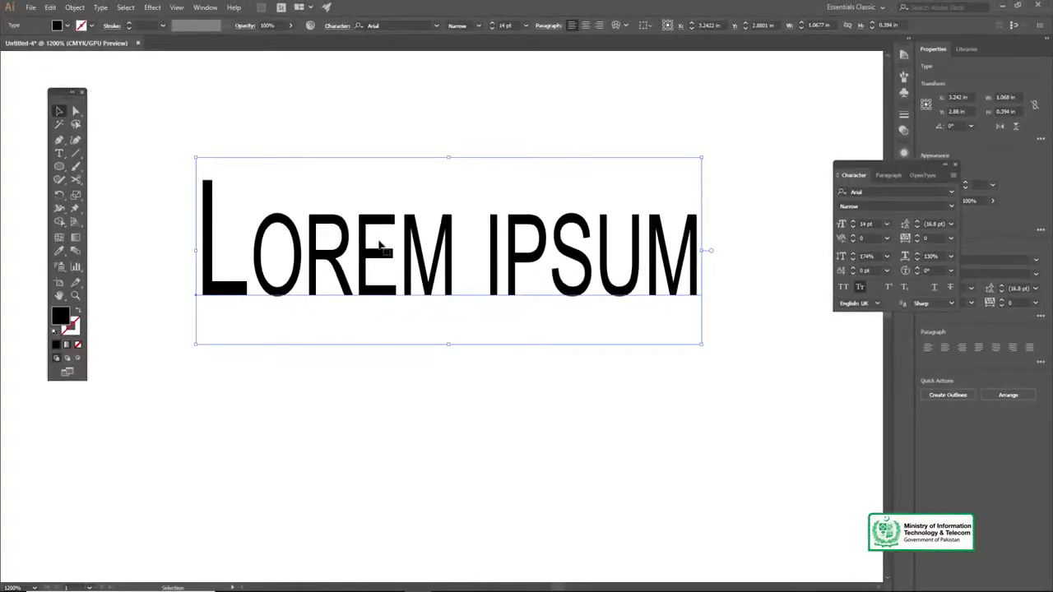
# Delete the small-caps "Lorem ipsum" text from the artboard.
pyautogui.press('Delete')
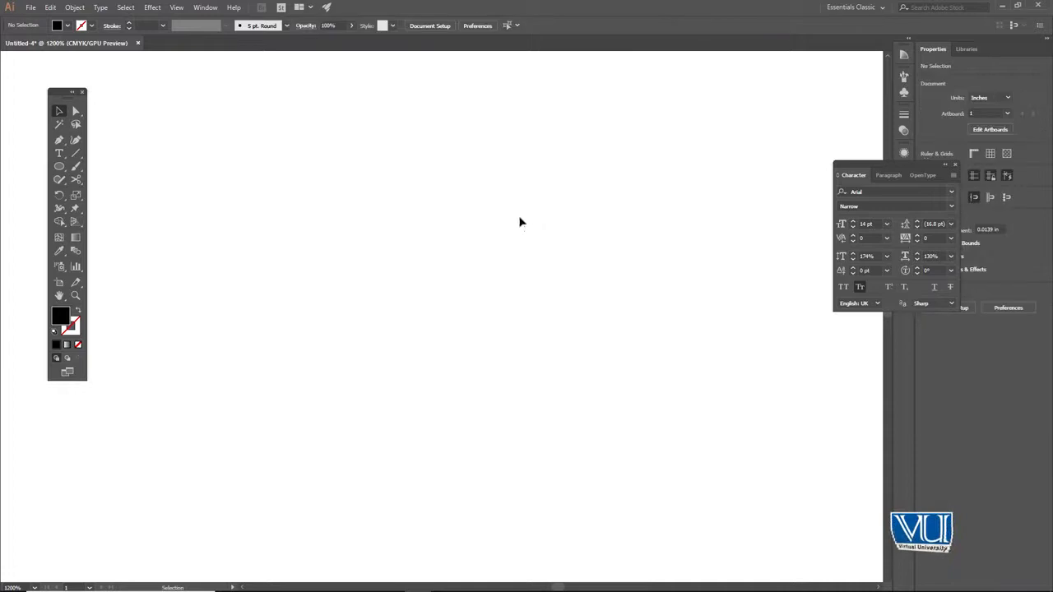
# Add new point text reading "x2+y2" on the empty artboard.
pyautogui.press('t')
pyautogui.click(450, 226)
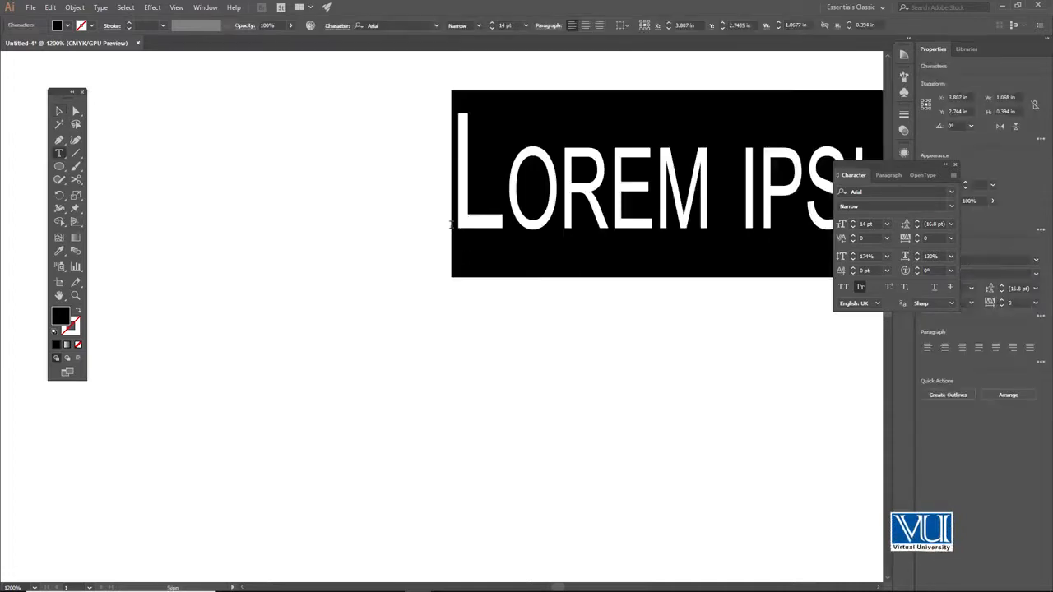
pyautogui.write('x2')
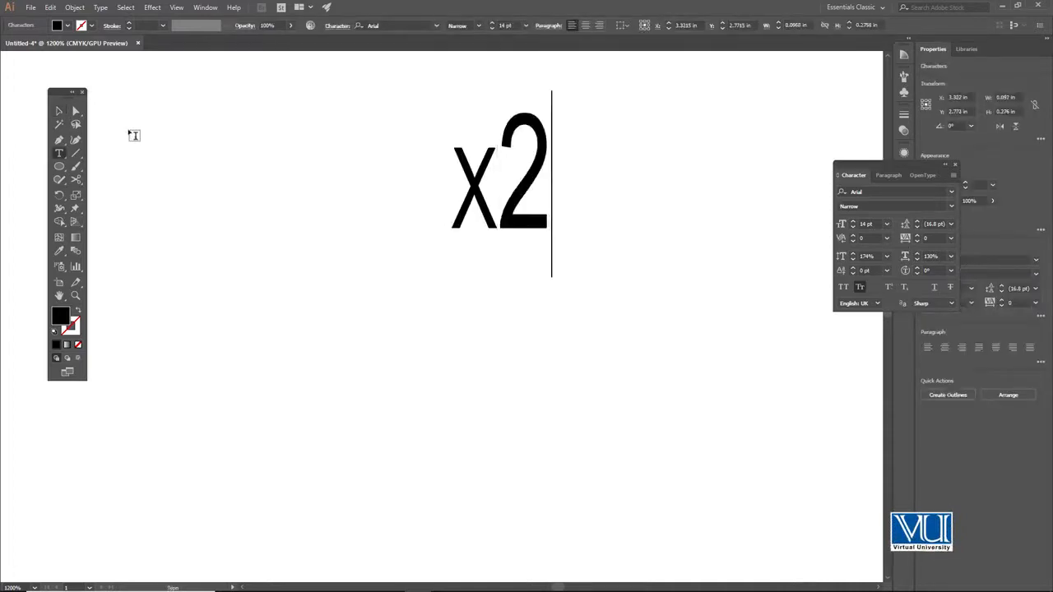
pyautogui.write('+')
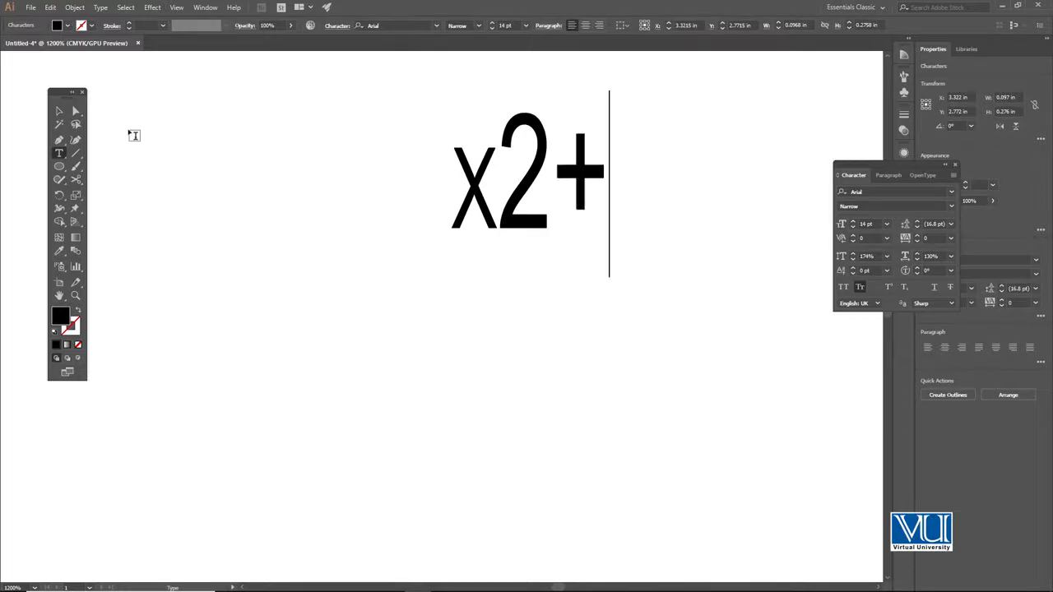
pyautogui.write('y2')
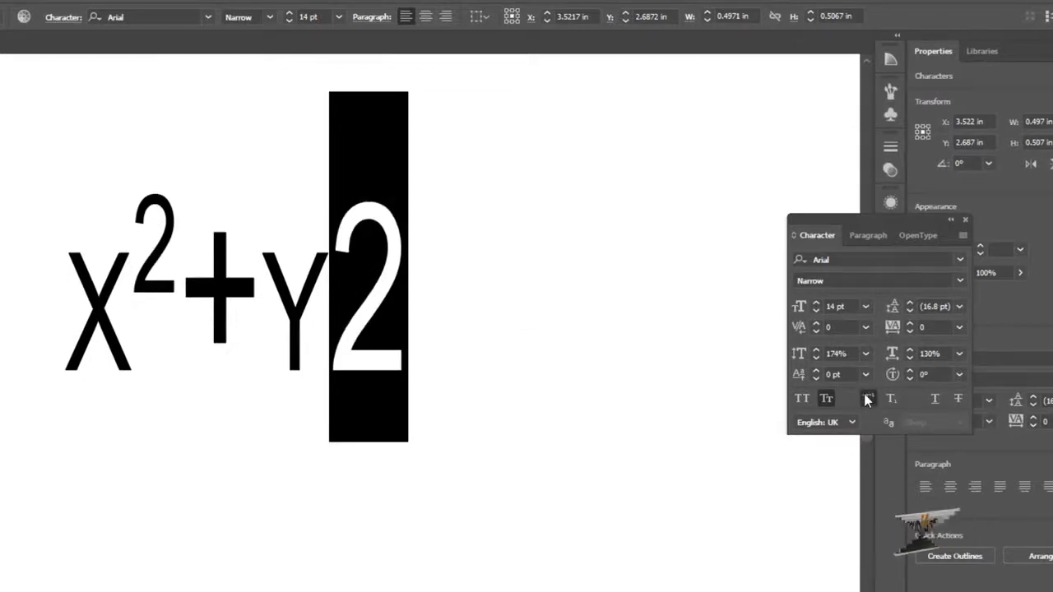
# Apply Superscript to the 2 after the y and finish editing the expression.
pyautogui.click(867, 398)
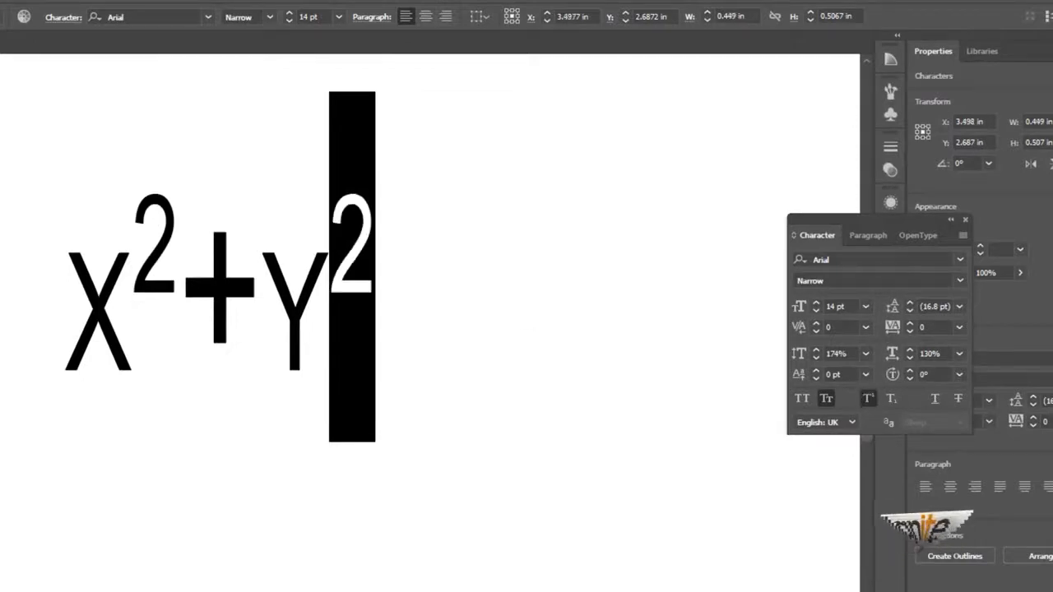
pyautogui.press('Escape')
pyautogui.click(118, 217)
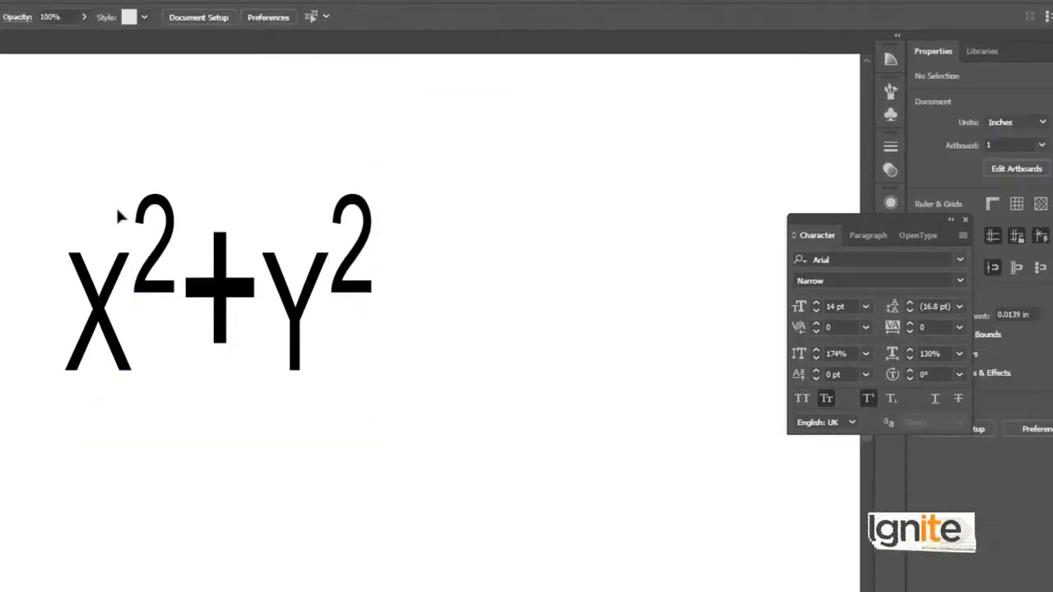
# Delete the squared expression and add new point text reading "O2" in its place.
pyautogui.click(163, 222)
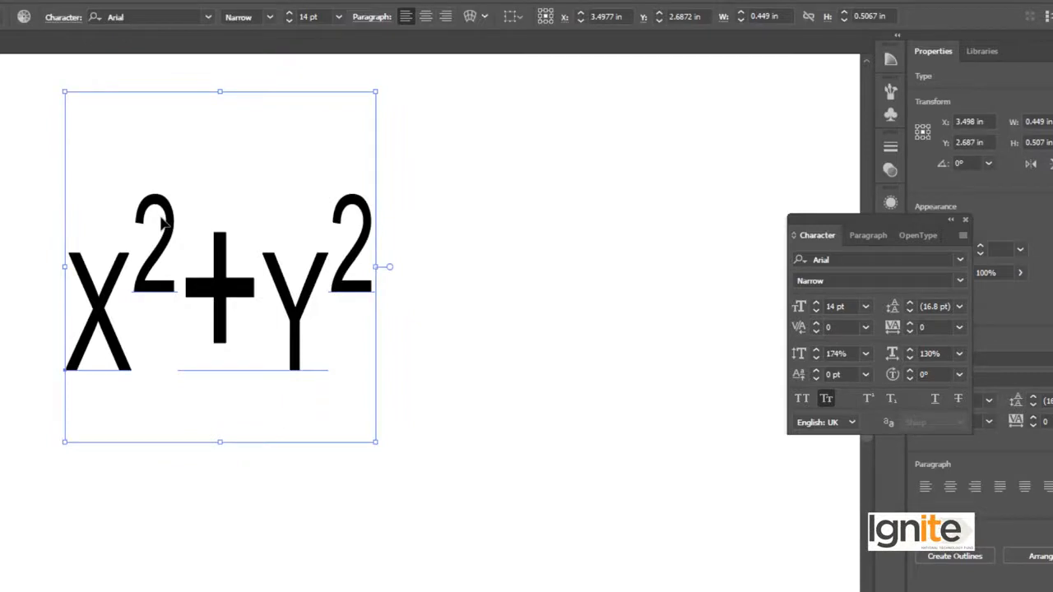
pyautogui.press('Delete')
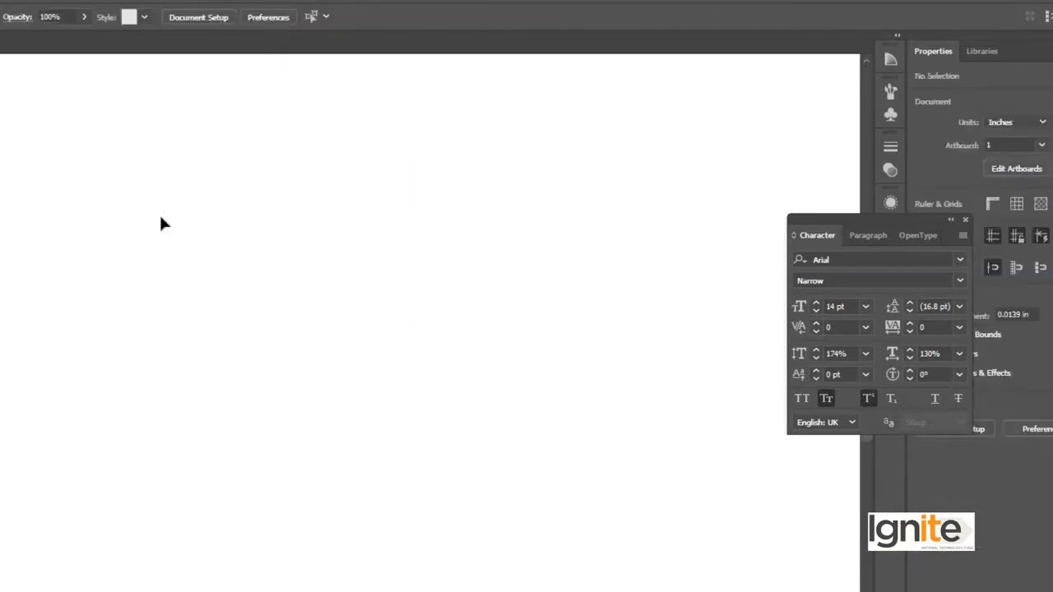
pyautogui.press('t')
pyautogui.click(99, 299)
pyautogui.write('0')
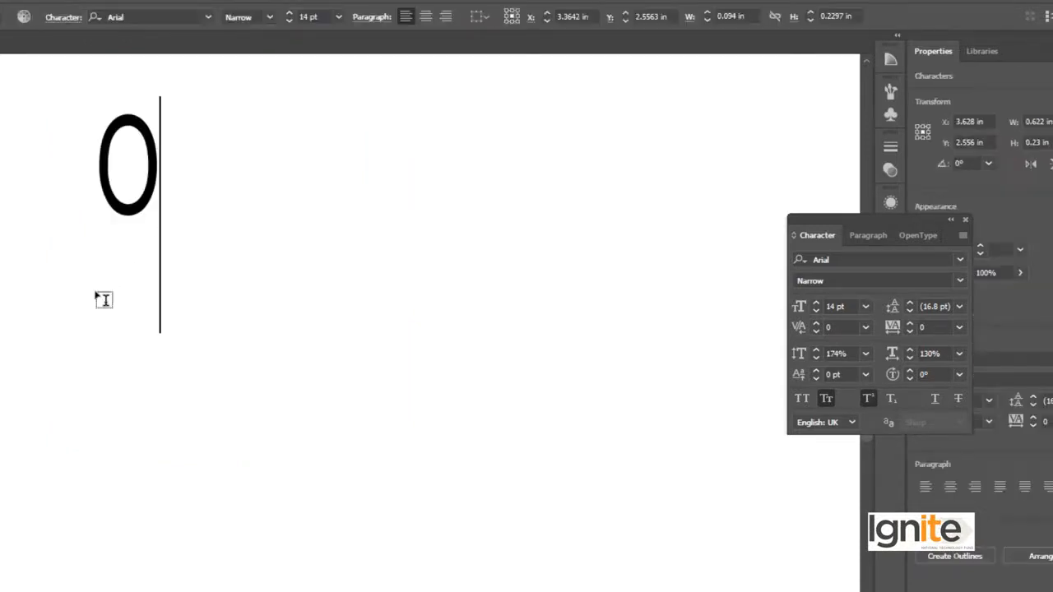
pyautogui.write('2')
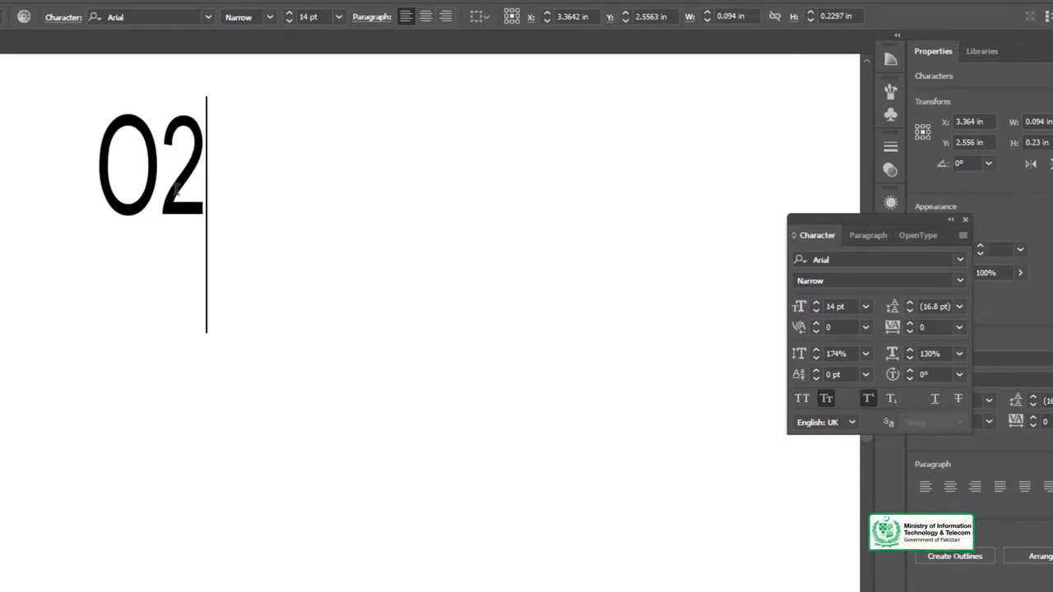
# Switch the 2 in "O2" from Superscript to Subscript, remove the Subscript again, and select the whole text object.
pyautogui.moveTo(174, 188); pyautogui.dragTo(213, 188)
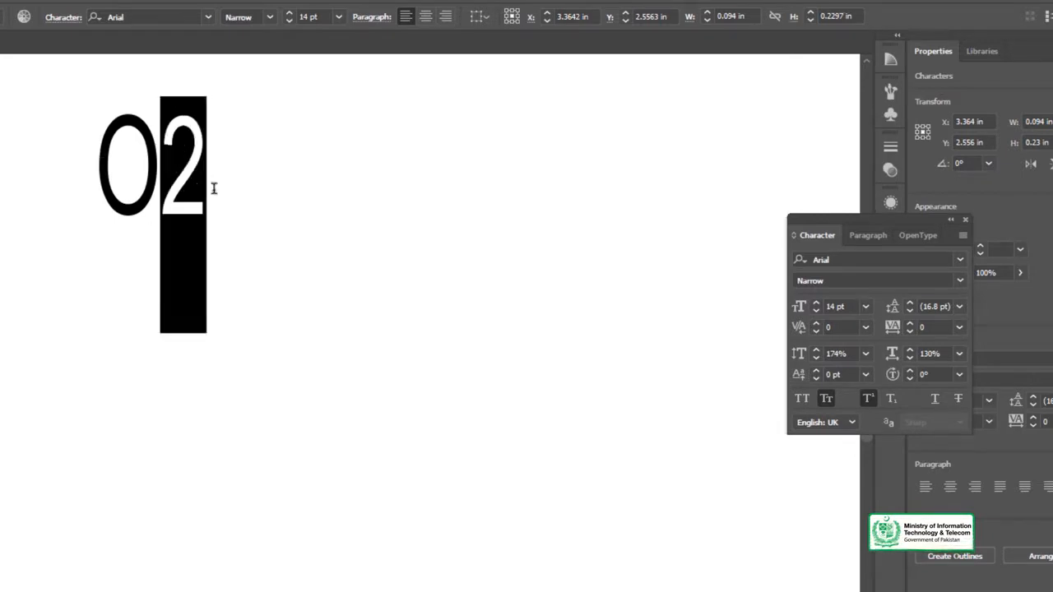
pyautogui.click(868, 398)
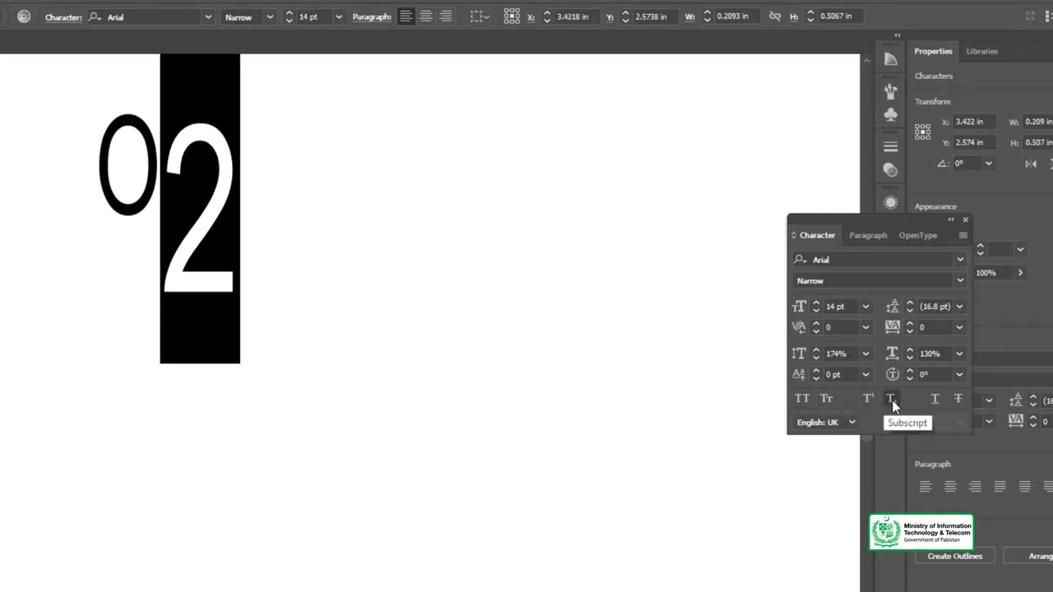
pyautogui.click(892, 400)
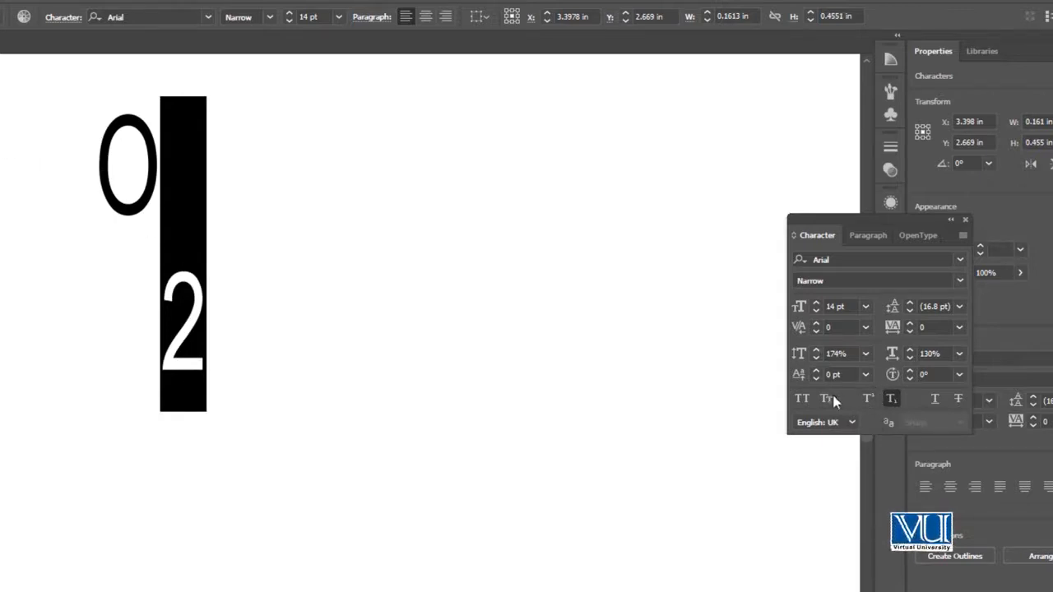
pyautogui.click(891, 399)
pyautogui.click(370, 247)
pyautogui.click(146, 162)
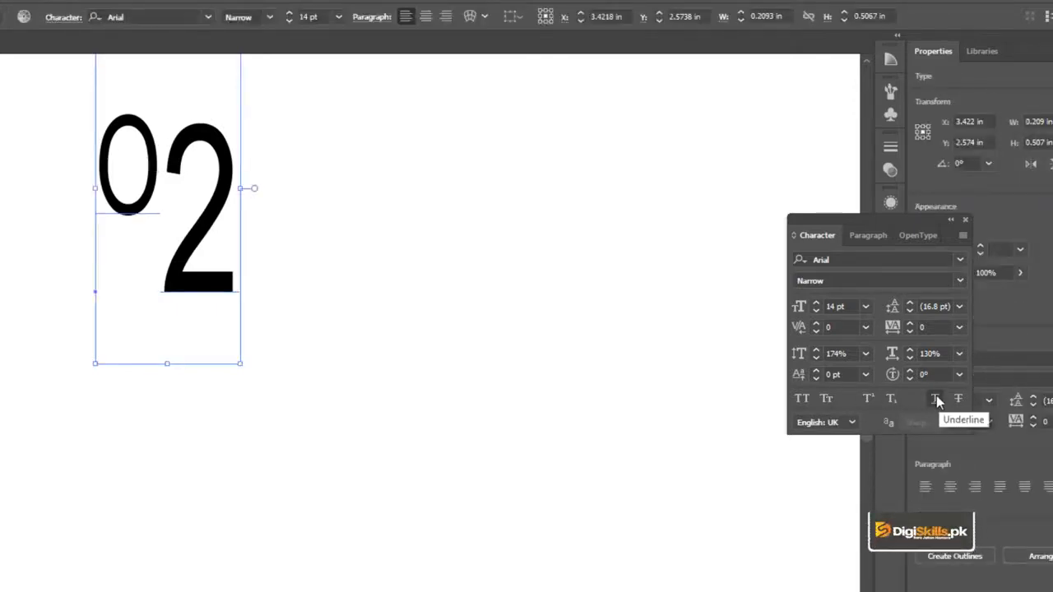
# Delete the "O2" text from the artboard.
pyautogui.click(300, 196)
pyautogui.moveTo(210, 204); pyautogui.dragTo(226, 240)
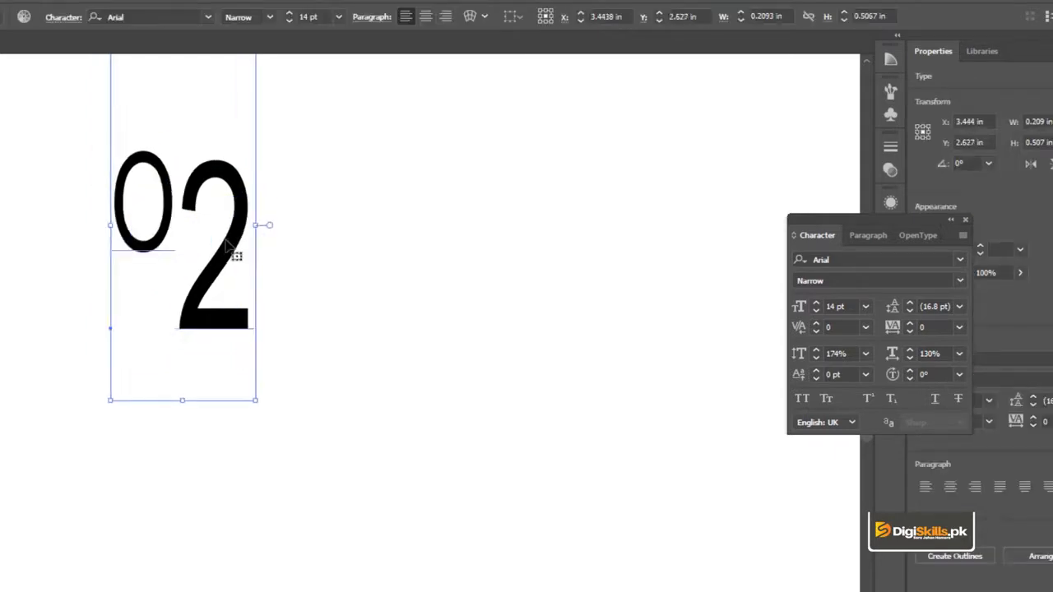
pyautogui.press('Delete')
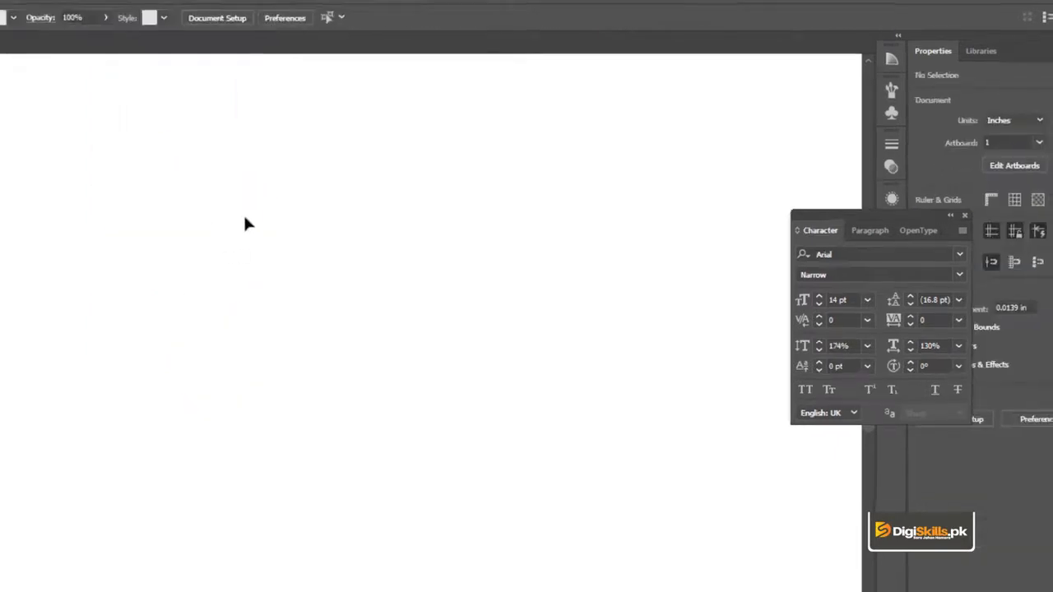
# Place a new "Lorem ipsum" placeholder text and move it to the middle of the visible canvas.
pyautogui.press('t')
pyautogui.click(302, 208)
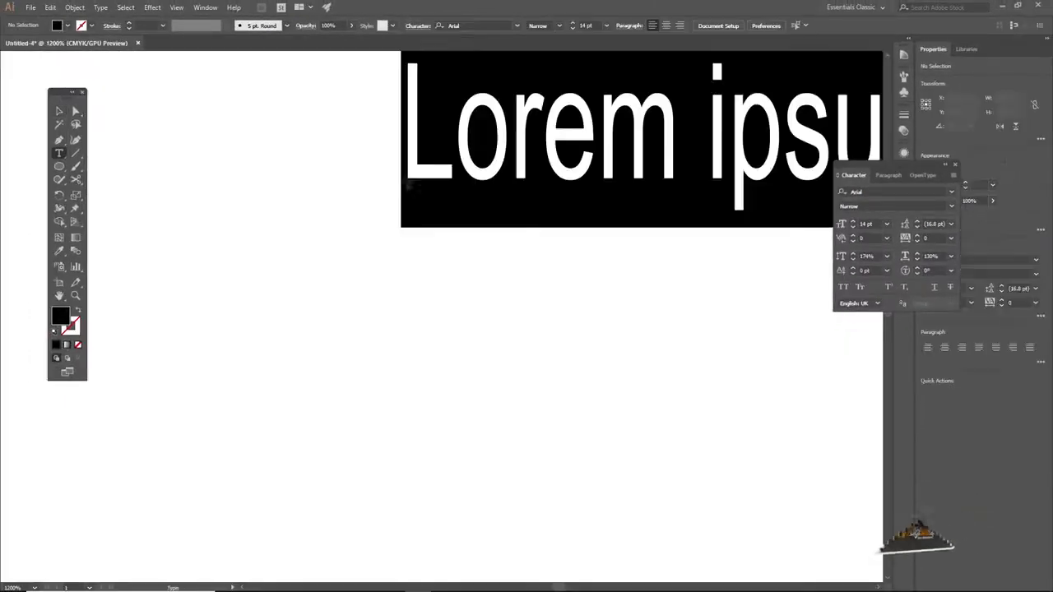
pyautogui.click(59, 112)
pyautogui.press('space')
pyautogui.moveTo(501, 138); pyautogui.dragTo(276, 267)
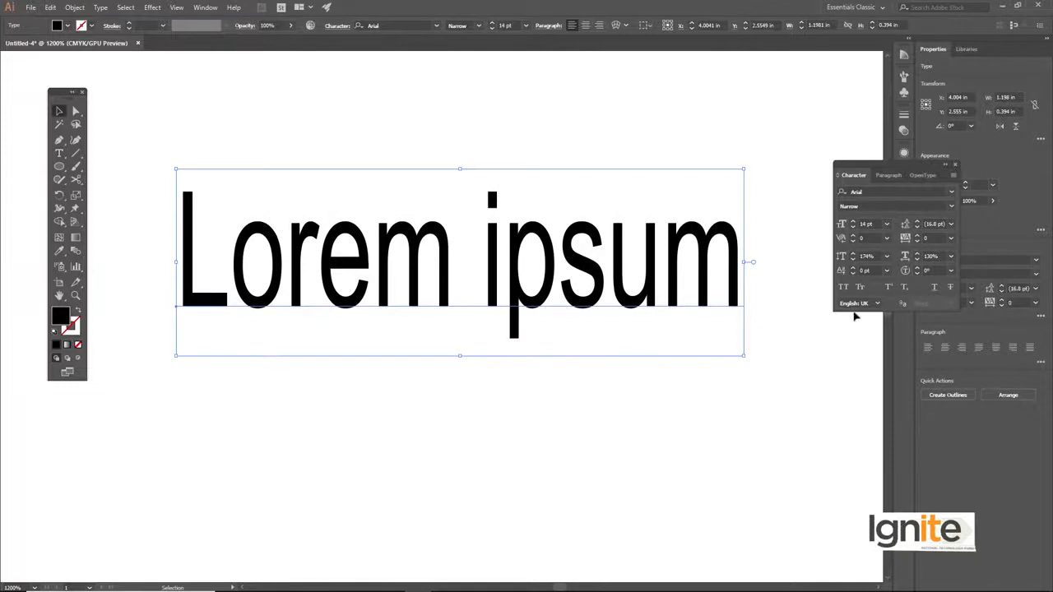
# Underline the "Lorem ipsum" text, undo the underline, and apply Strikethrough instead.
pyautogui.click(935, 288)
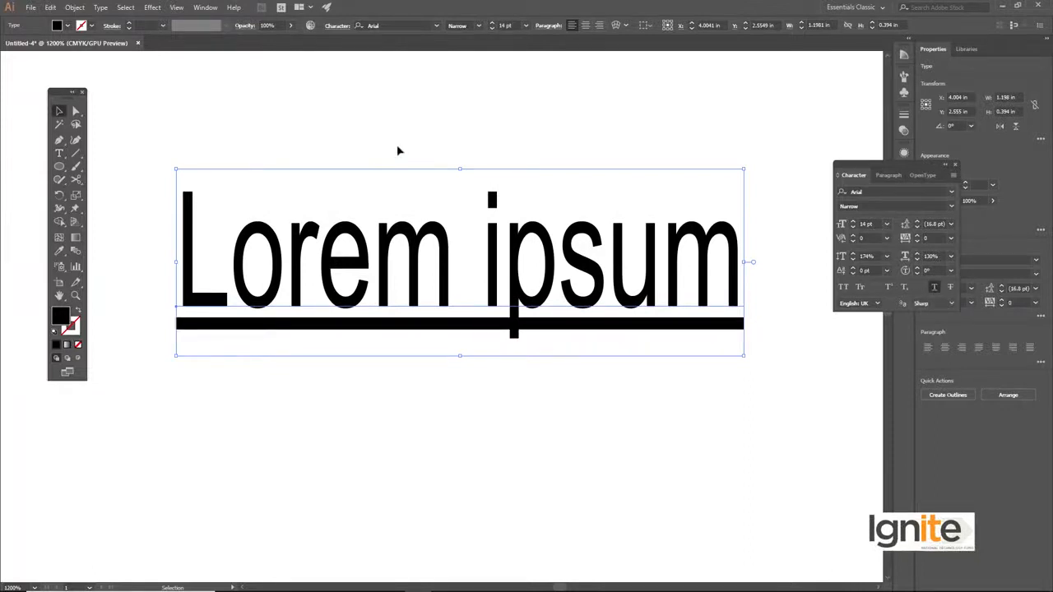
pyautogui.hotkey('ctrl', 'z')
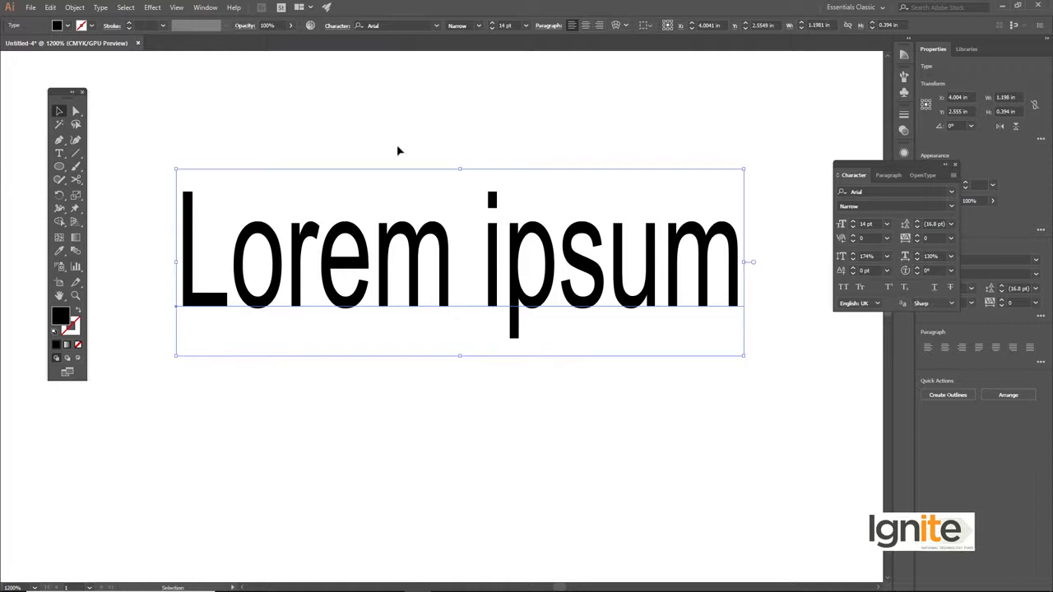
pyautogui.click(950, 289)
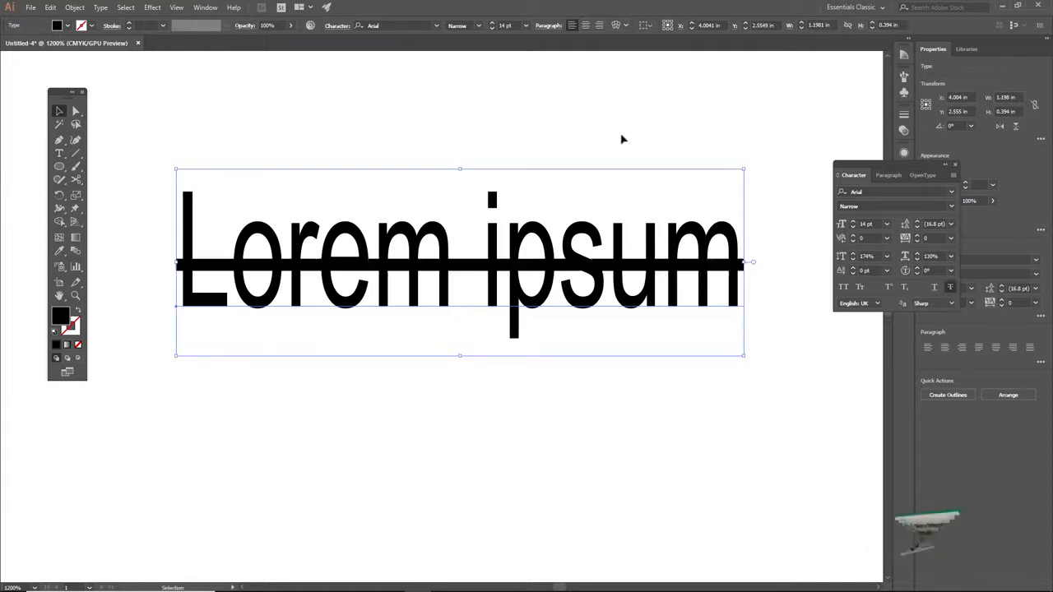